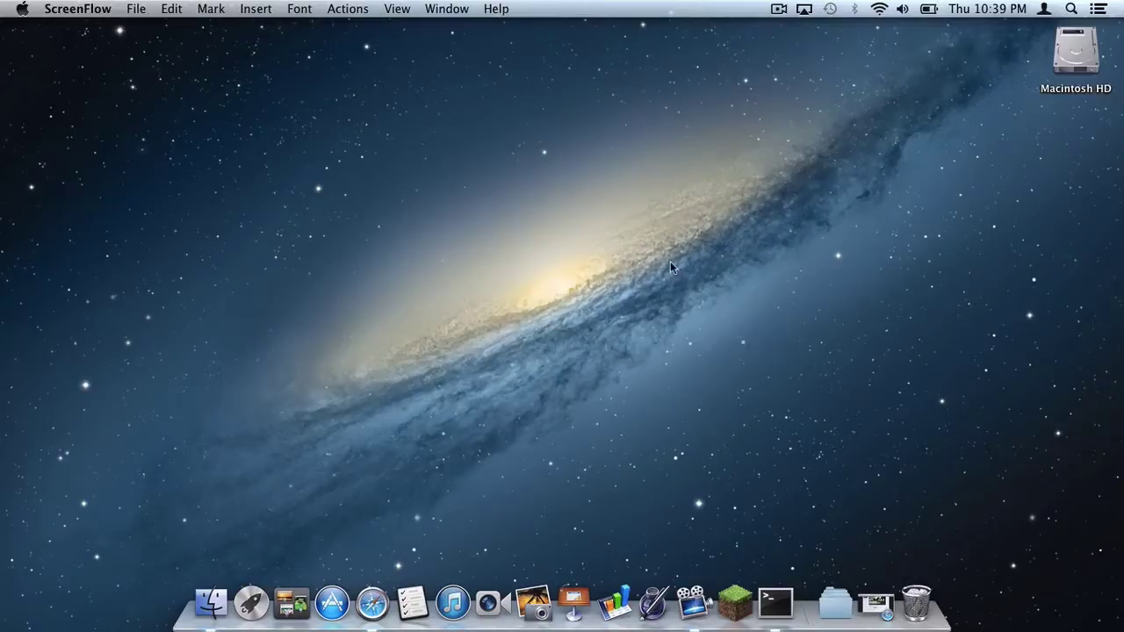
Open a Finder window on the home folder from the Dock
left_click(212, 603)
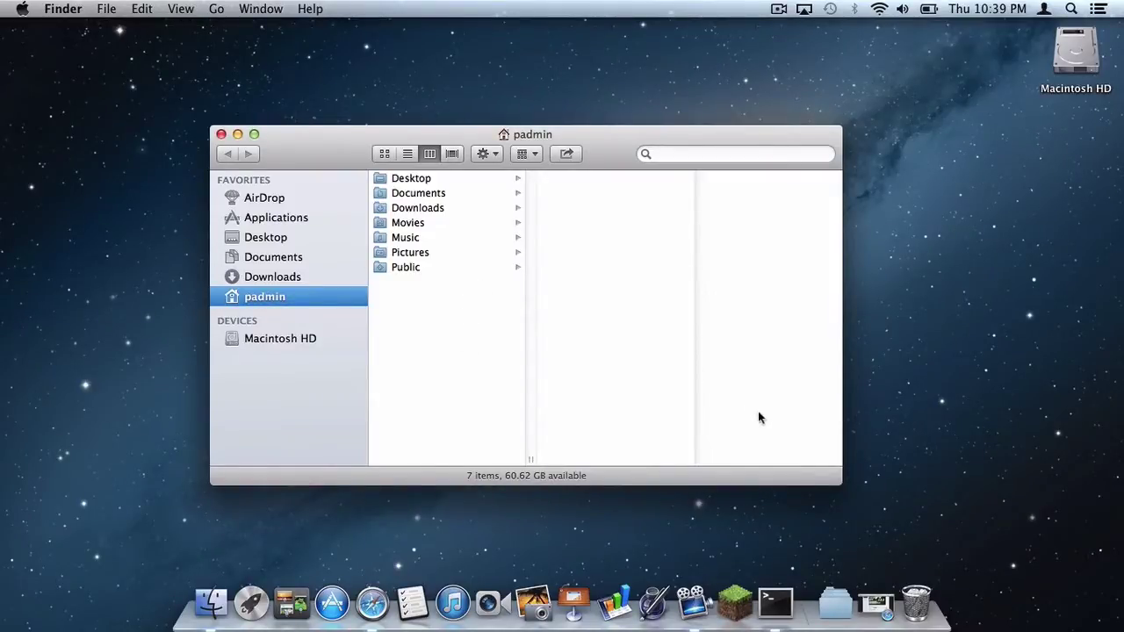
Unhide Library with chflags nohidden ~/Library/ in Terminal, then close Terminal and minimize Finder
left_click(774, 602)
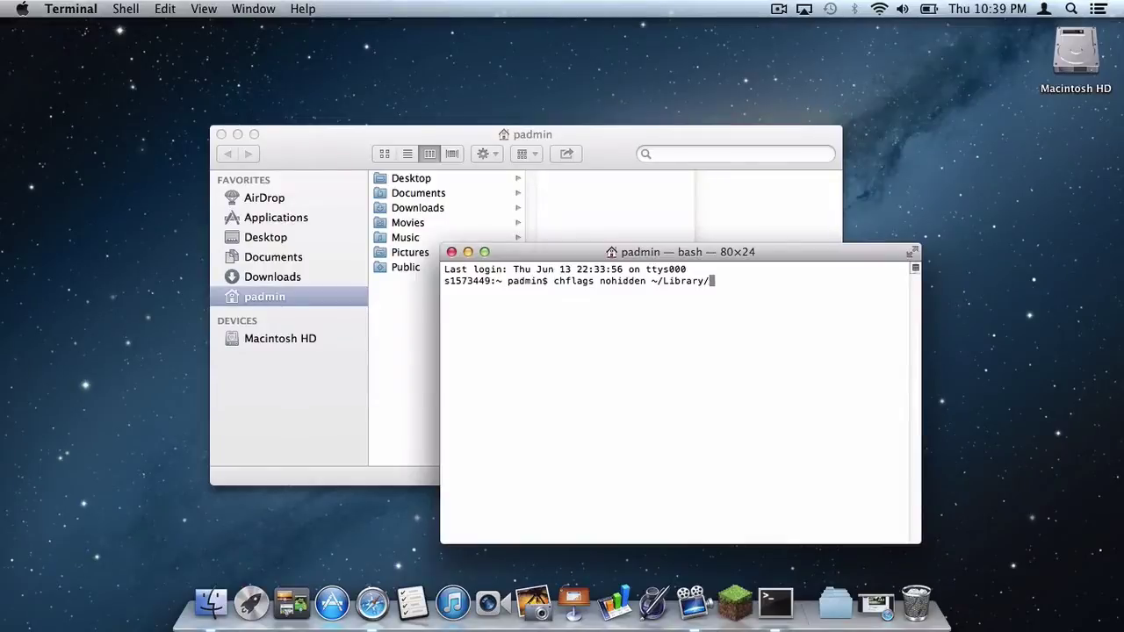
key("Return")
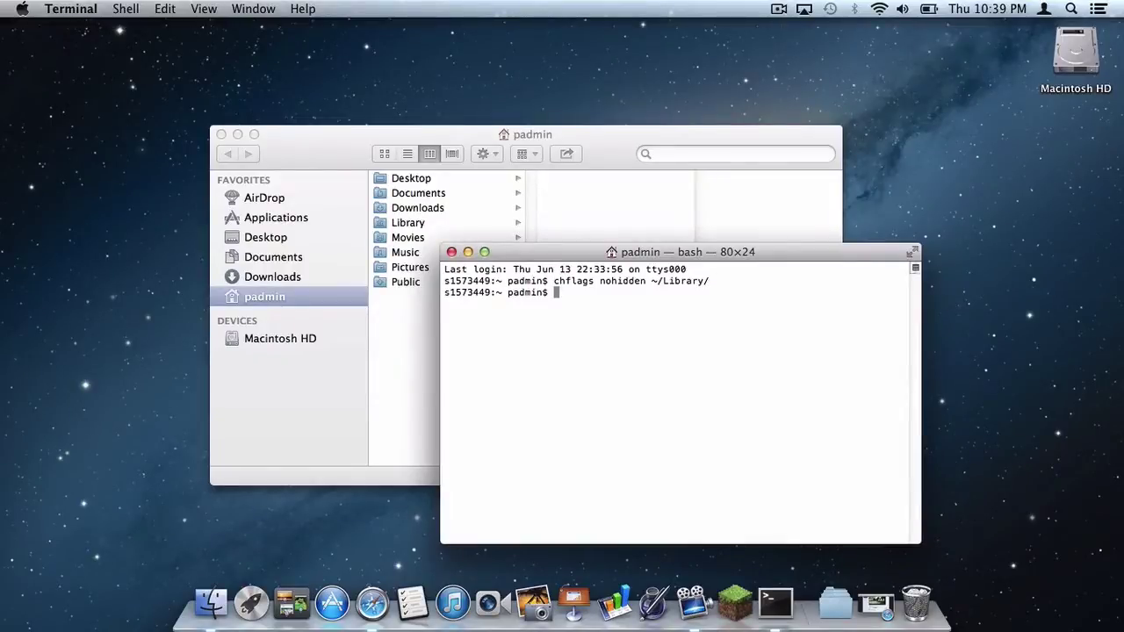
left_click(451, 253)
left_click(369, 222)
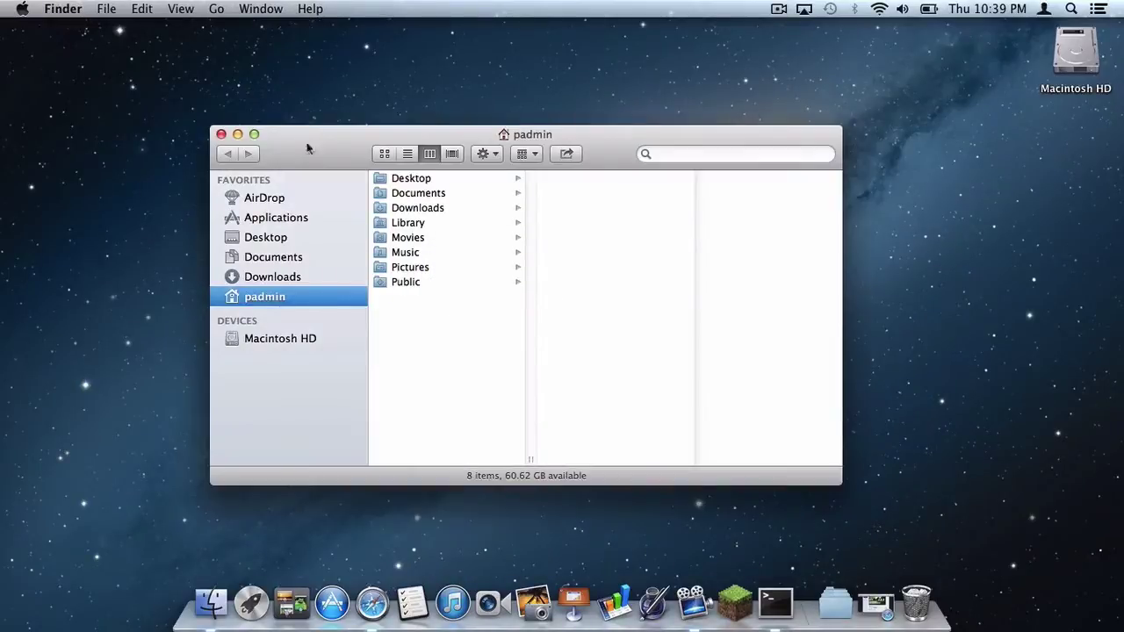
left_click(237, 134)
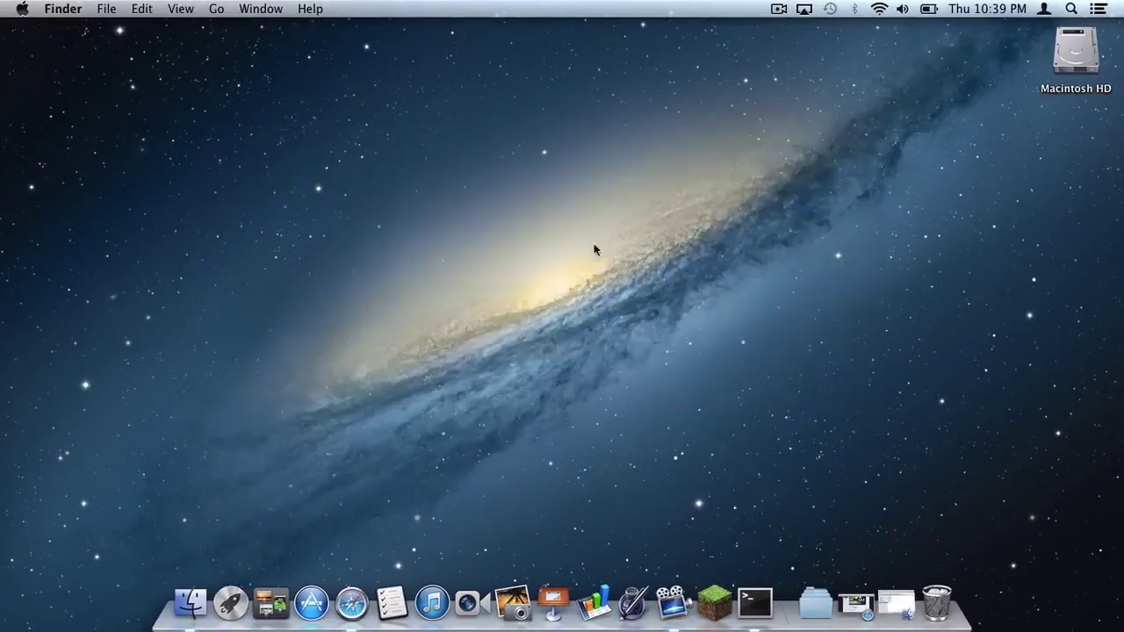
Restore Safari and review the ShadersMod, shaderpacks and OptiFine download tabs before returning to the forum post
left_click(845, 603)
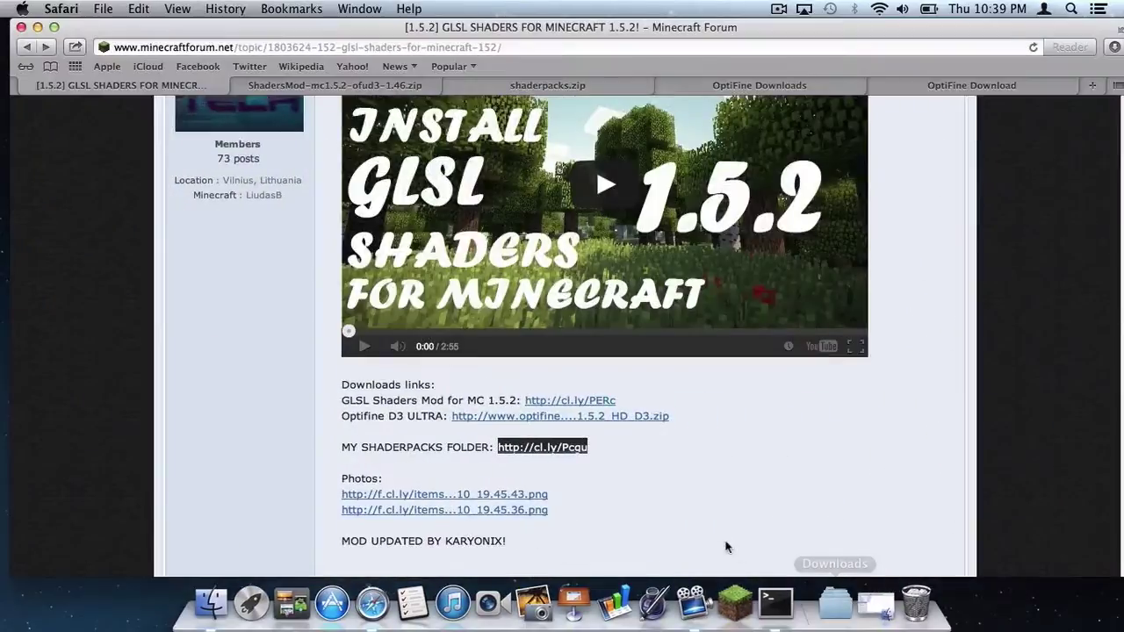
scroll(465, 447, "down", 1)
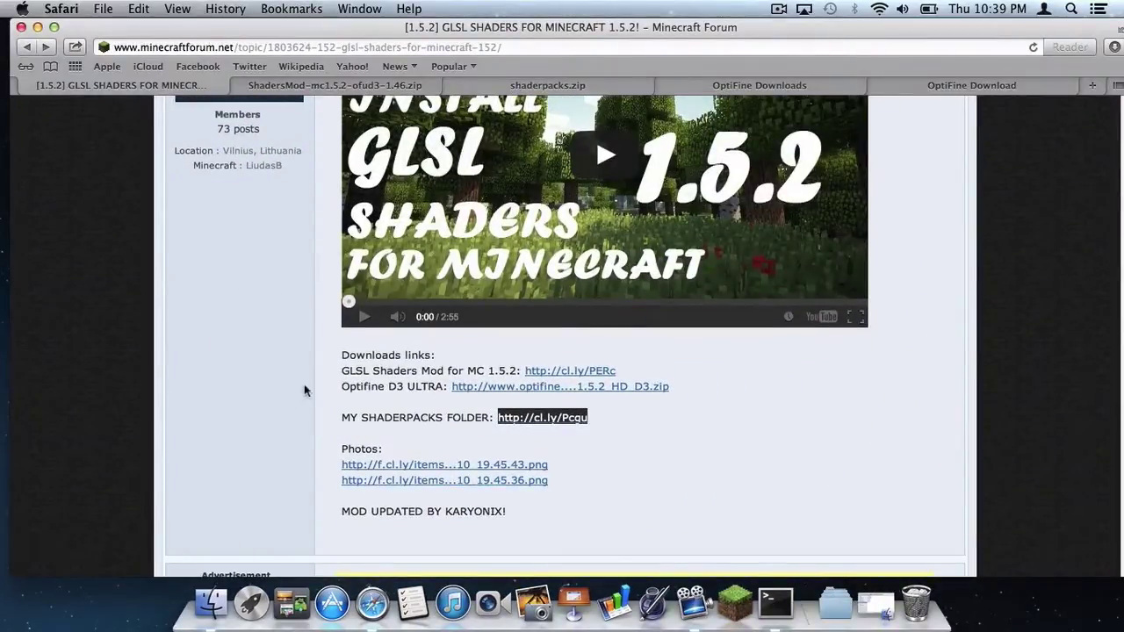
scroll(272, 281, "up", 1)
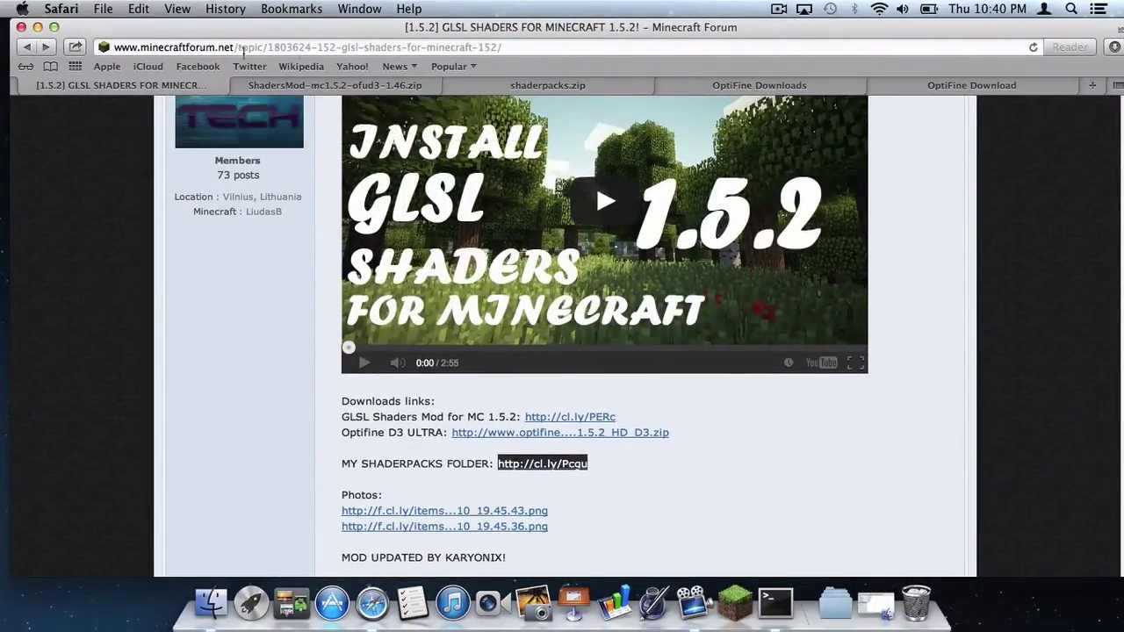
left_click(333, 88)
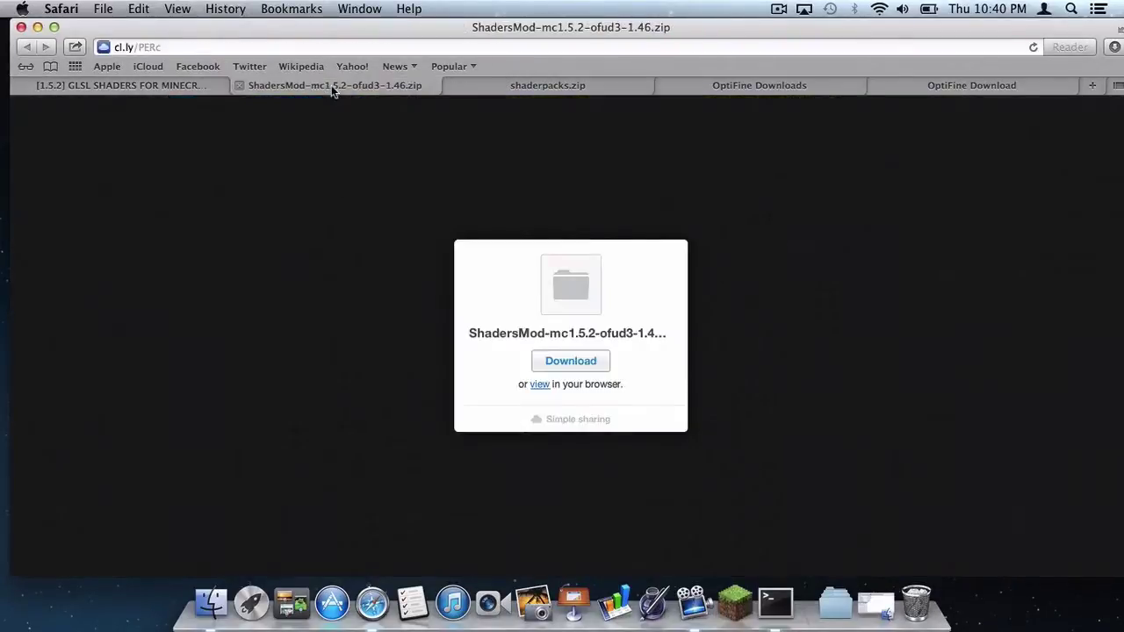
left_click(546, 92)
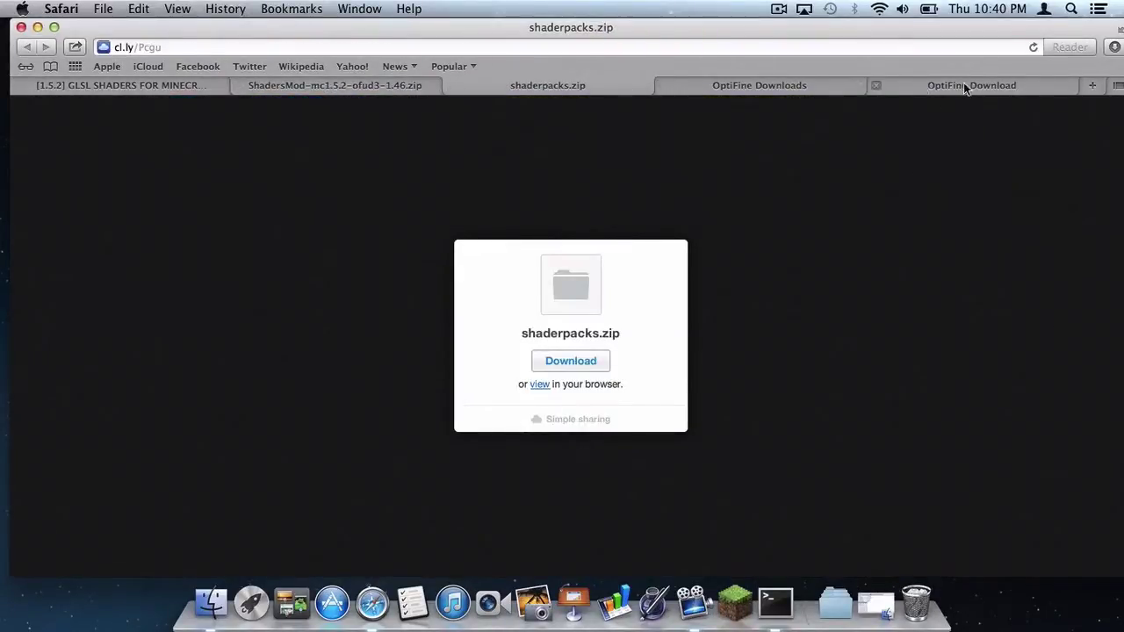
left_click(799, 85)
left_click(154, 88)
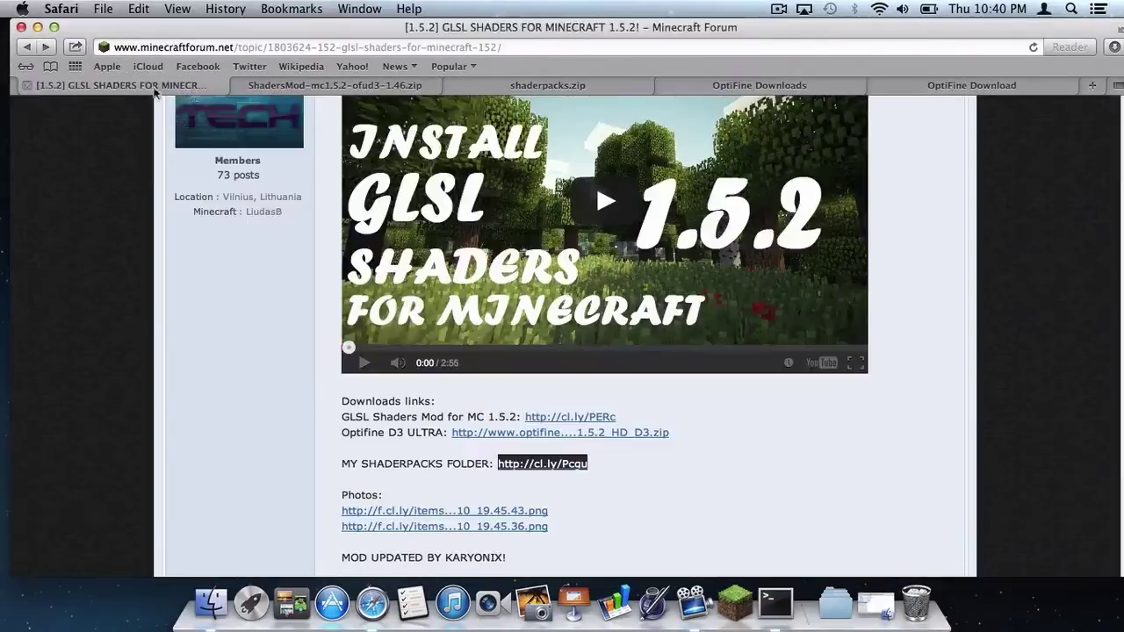
scroll(209, 246, "down", 2)
Download ShadersMod-mc1.5.2-ofud3-1.46.zip from the GLSL Shaders Mod cl.ly/PERc link
left_click(797, 383)
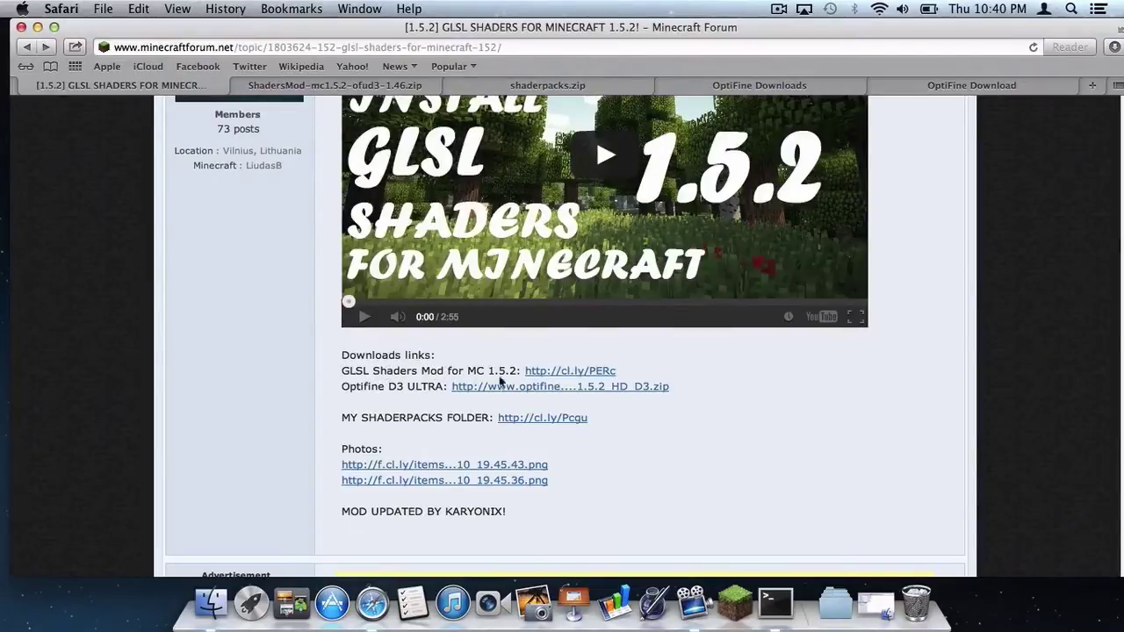
left_click(538, 372)
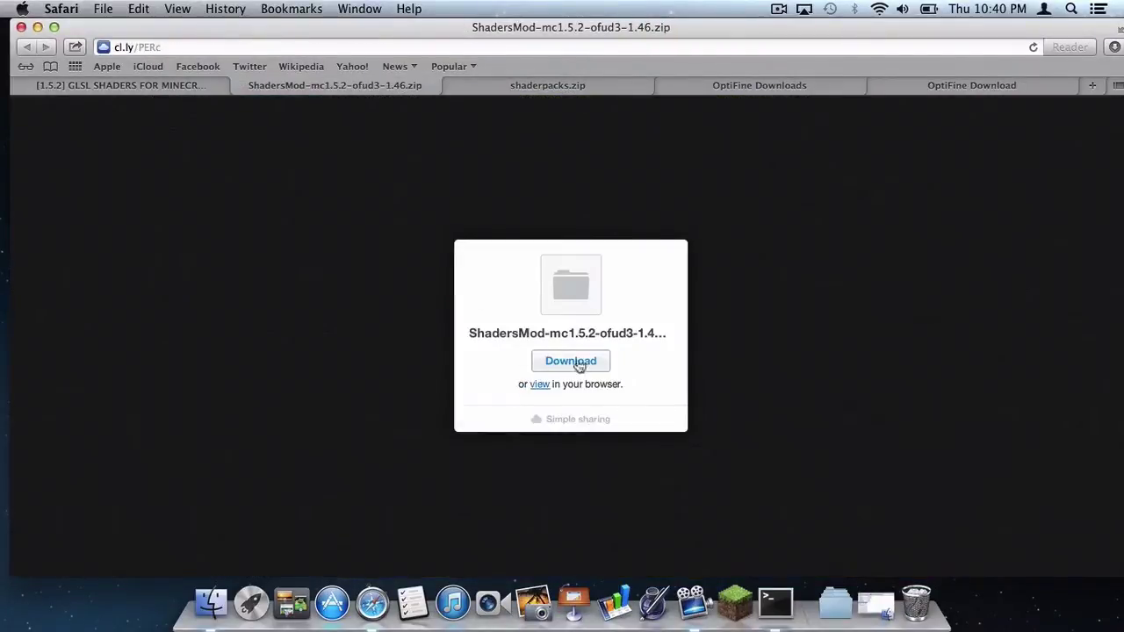
left_click(569, 363)
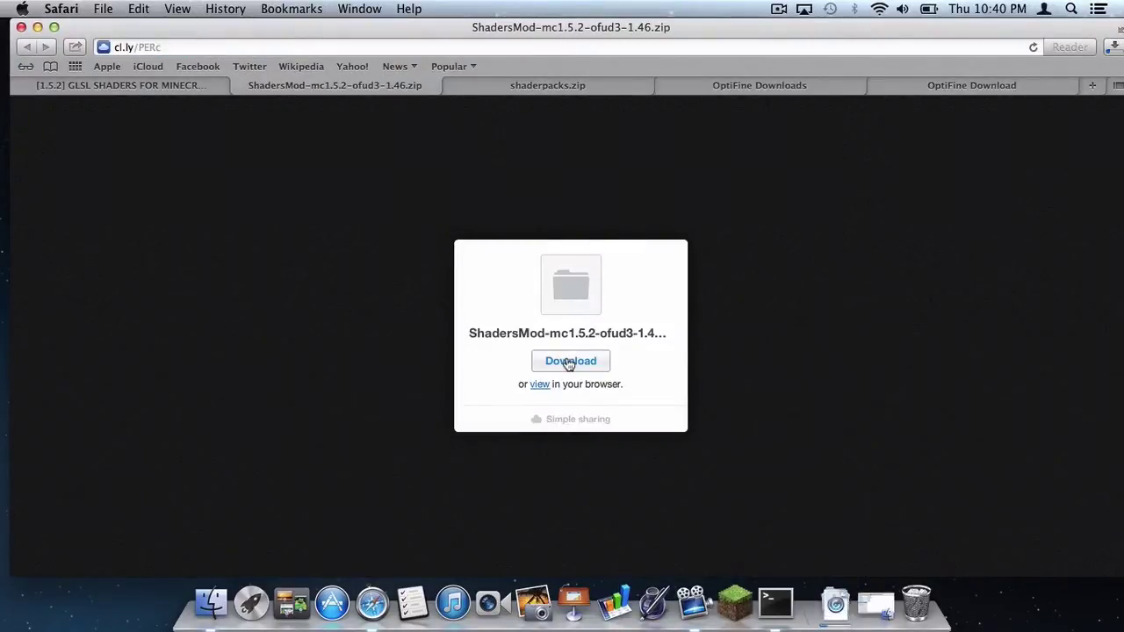
Drag the old OptiFine_1 folder from the Downloads stack to the Trash
left_click(835, 602)
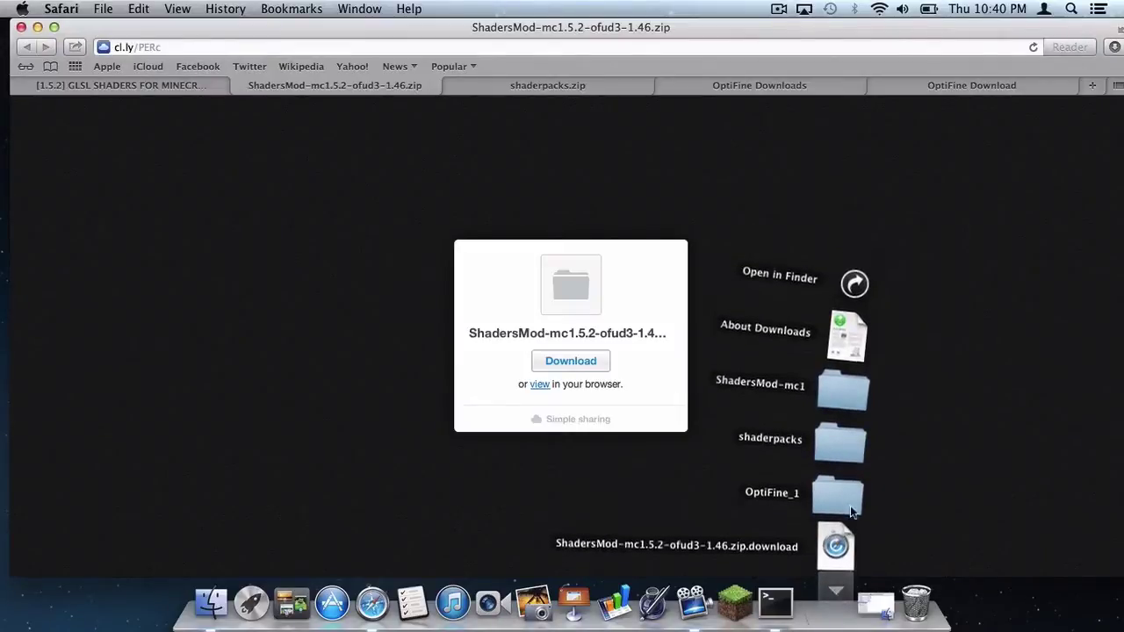
left_click(835, 604)
left_click(836, 604)
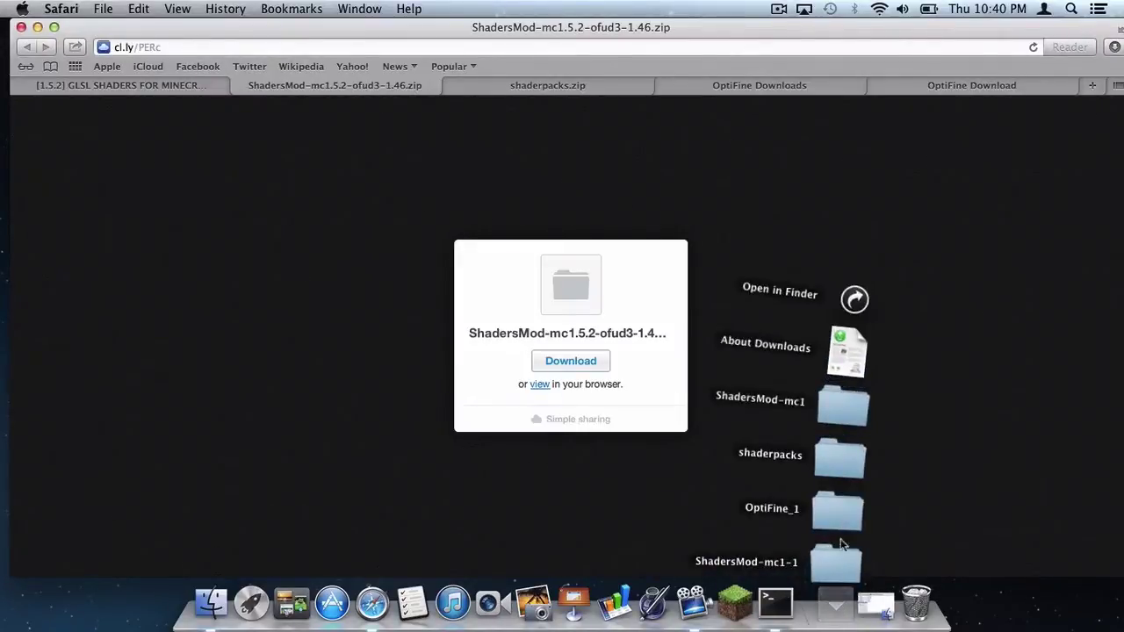
left_click_drag(835, 510, 918, 602)
left_click(836, 604)
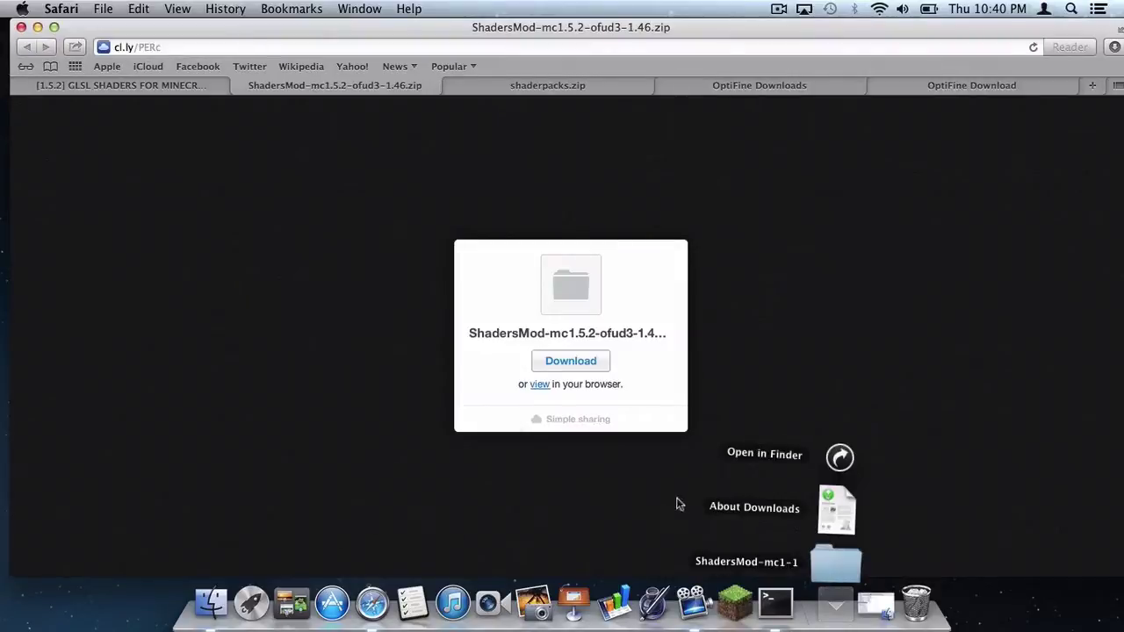
left_click(834, 602)
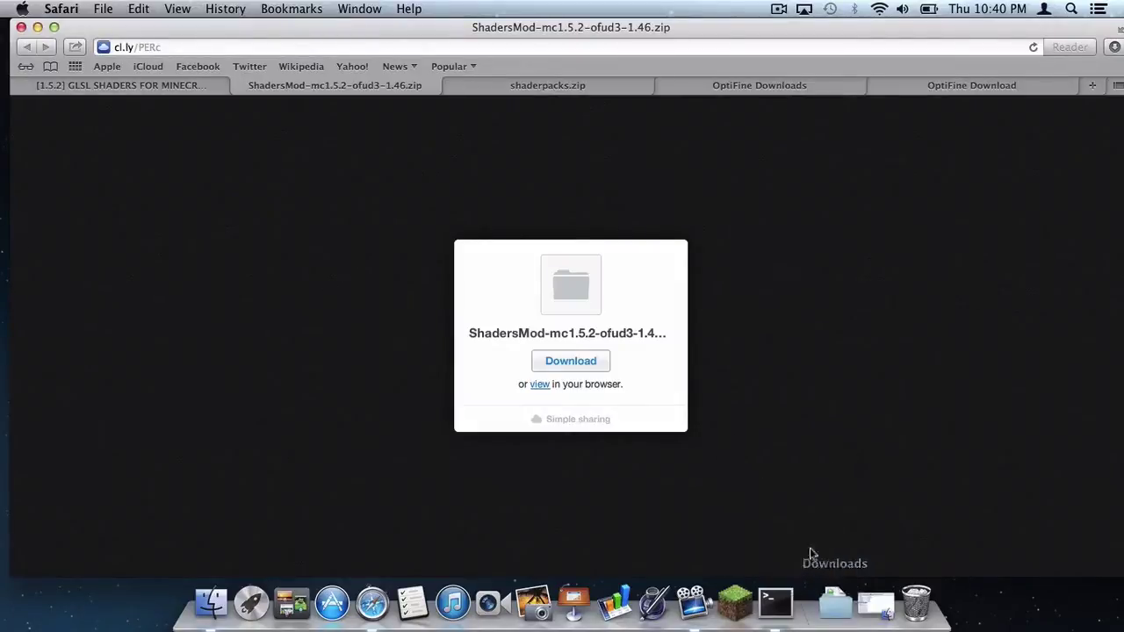
Close the ShadersMod tab, download shaderpacks.zip from its cl.ly page, and close that tab
left_click(238, 85)
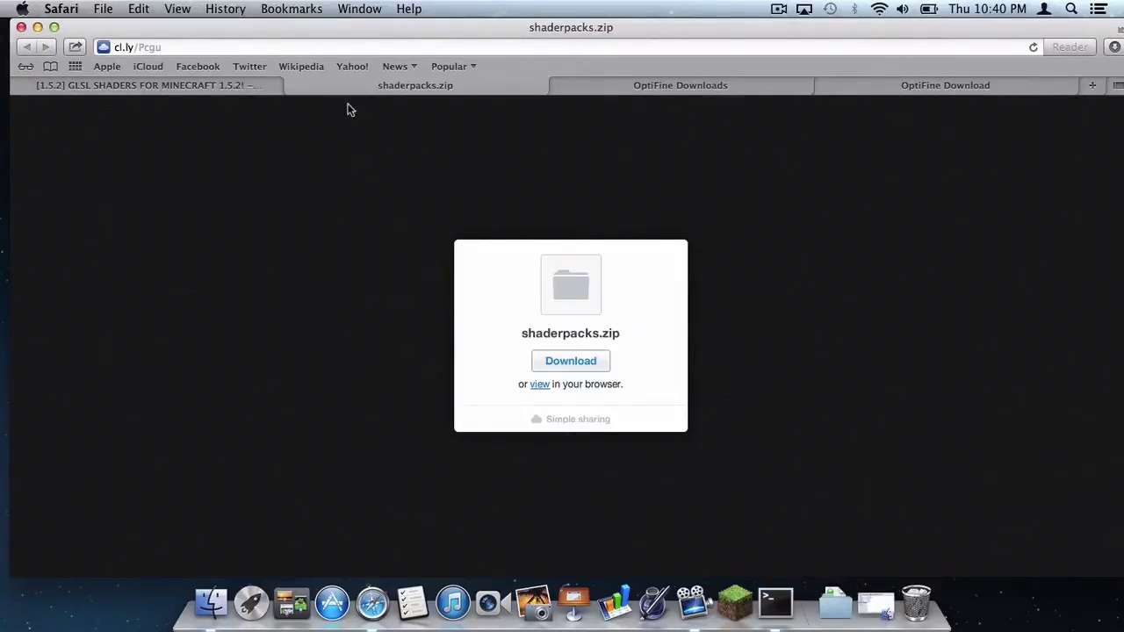
left_click(218, 85)
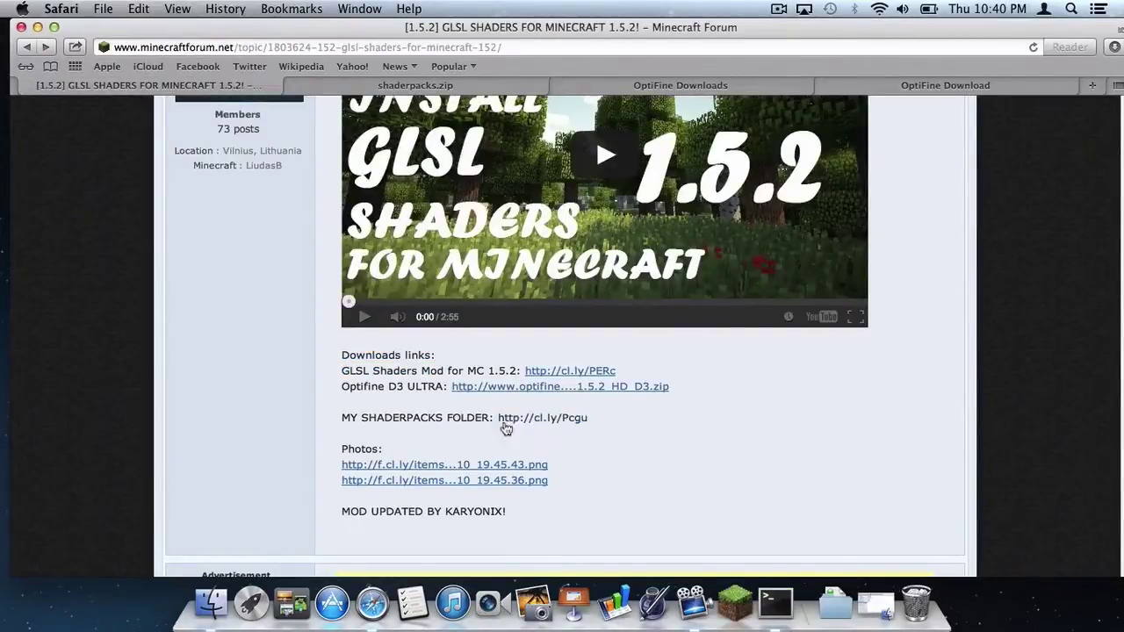
left_click(416, 85)
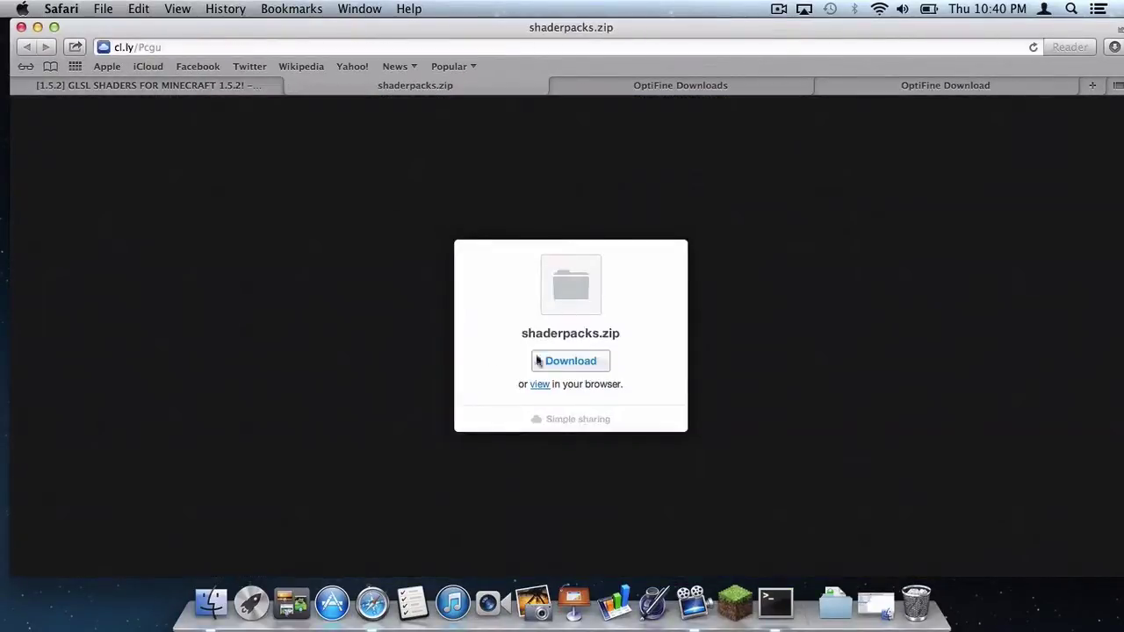
left_click(564, 369)
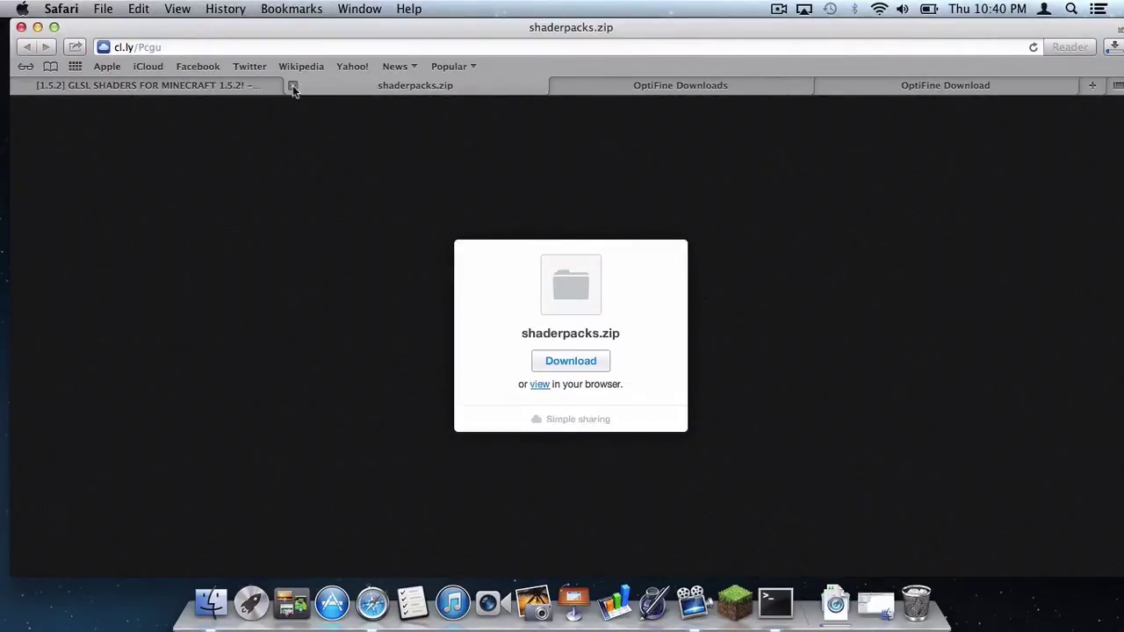
left_click(292, 86)
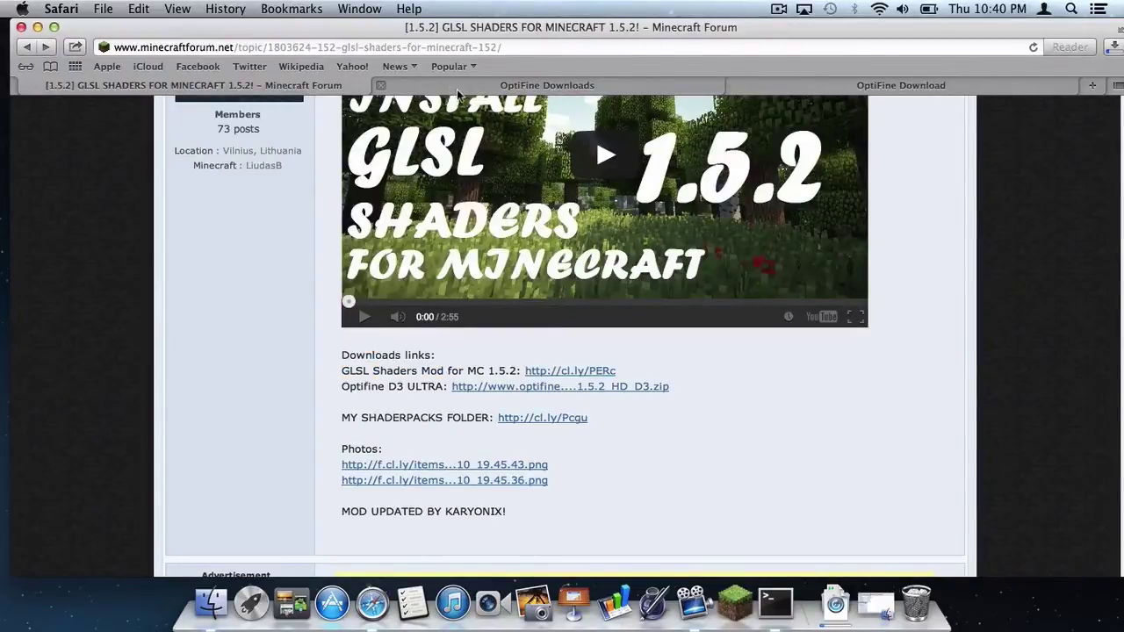
Locate the OptiFine 1.5.2 HD U D3 release in the OptiFine Downloads list
left_click(457, 87)
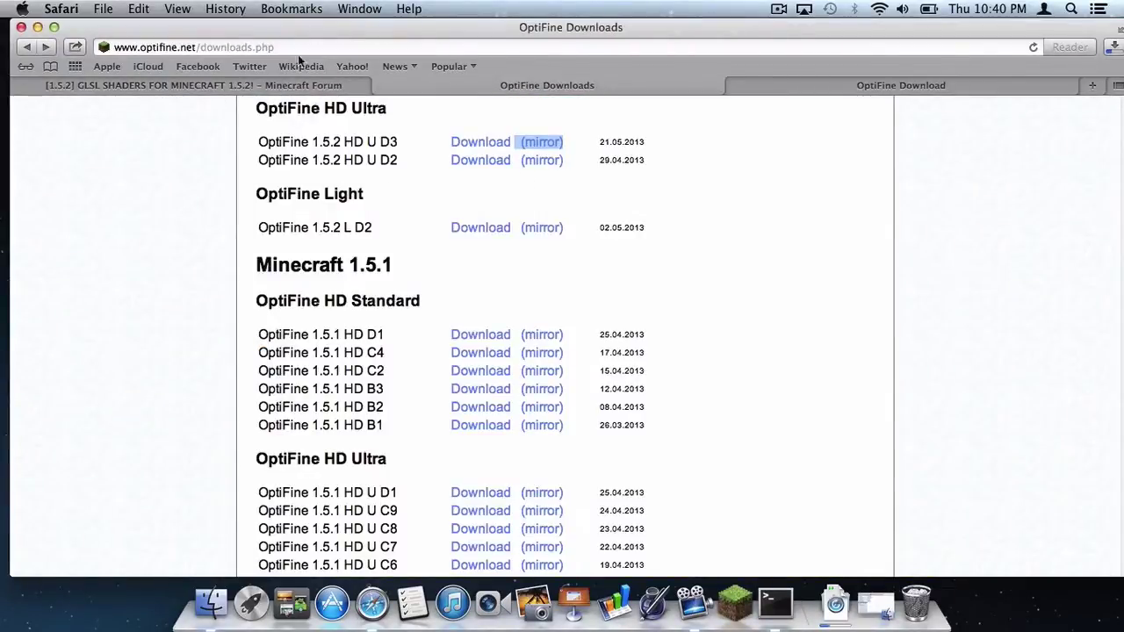
scroll(432, 186, "up", 1)
scroll(432, 184, "up", 1)
left_click_drag(263, 155, 385, 153)
left_click(283, 150)
left_click_drag(259, 155, 383, 154)
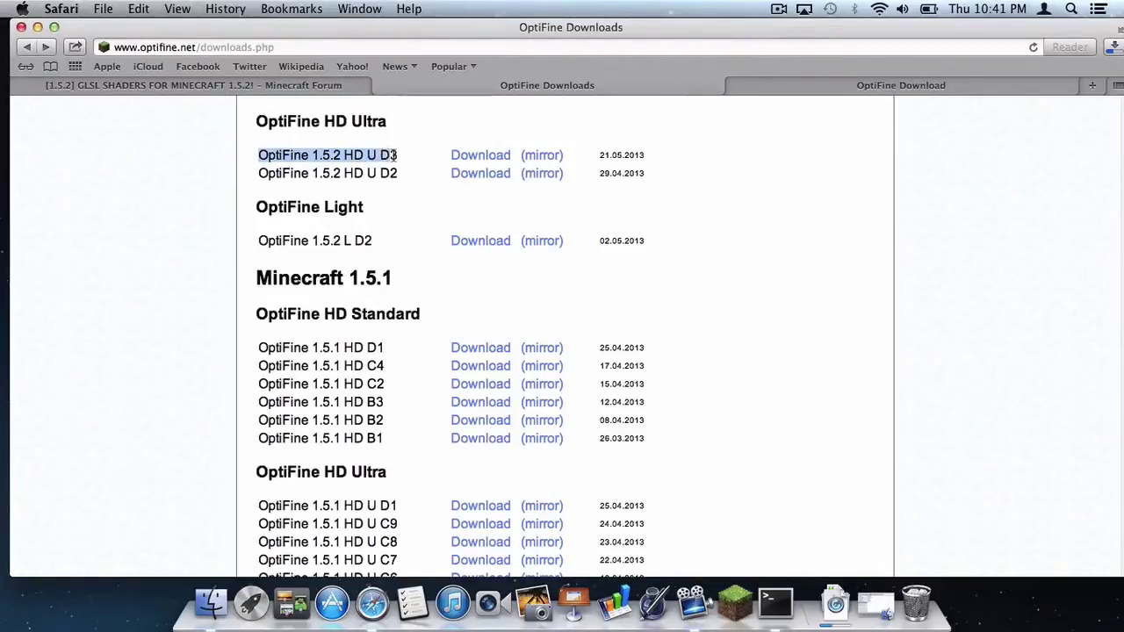
left_click(395, 155)
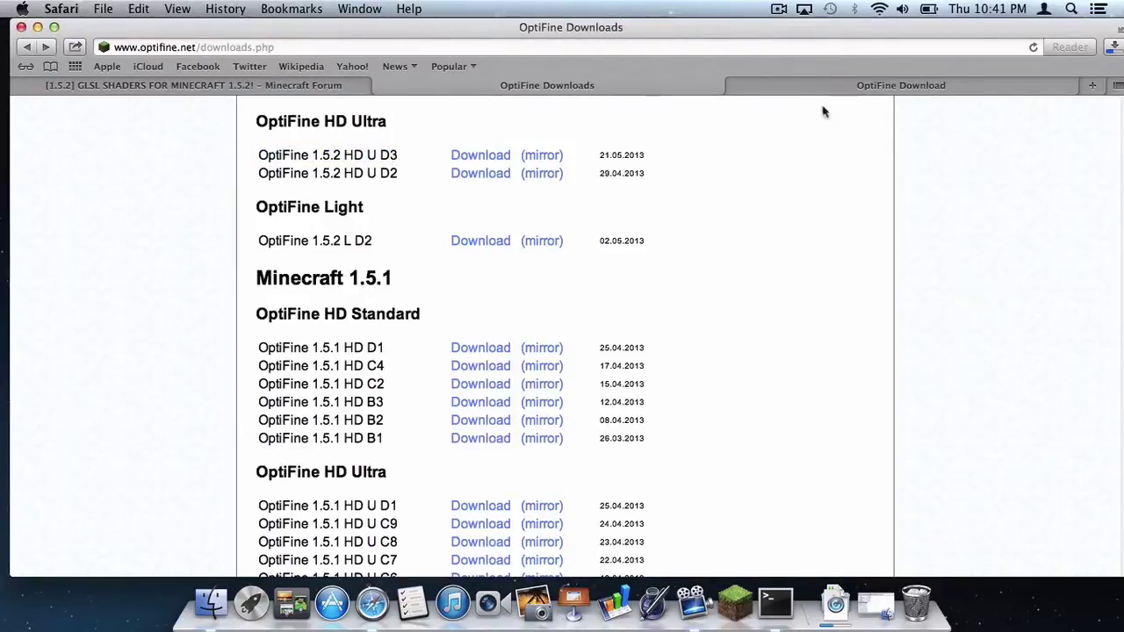
Try downloading OptiFine_1.5.2_HD_U_D3.zip from the OptiFine Download page
left_click(837, 87)
scroll(887, 237, "down", 3)
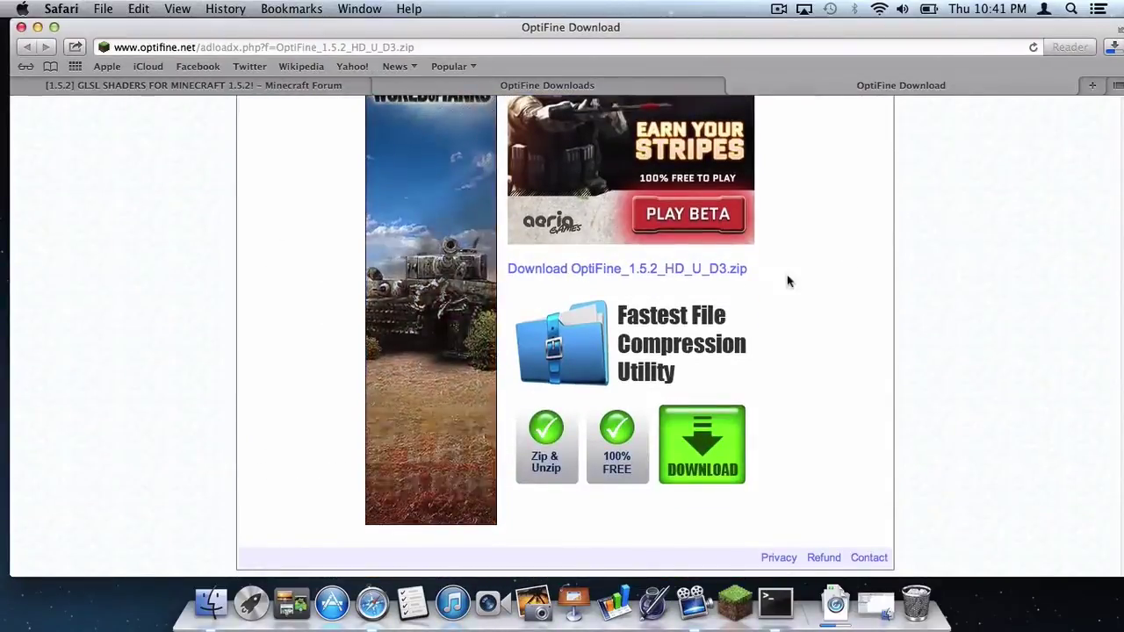
scroll(808, 279, "up", 3)
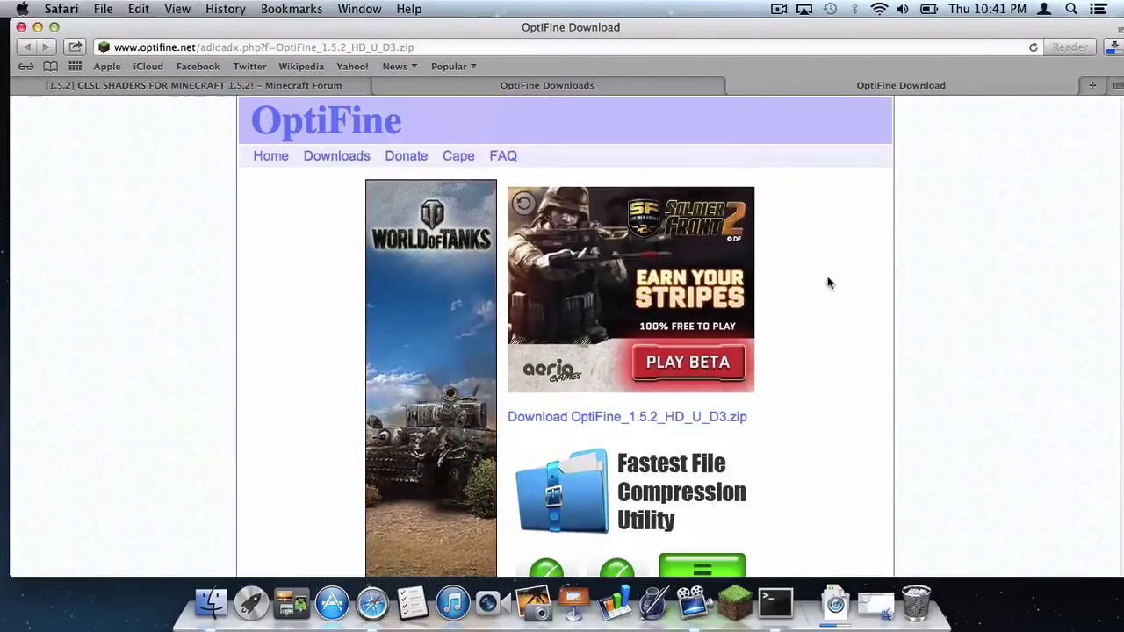
left_click(612, 418)
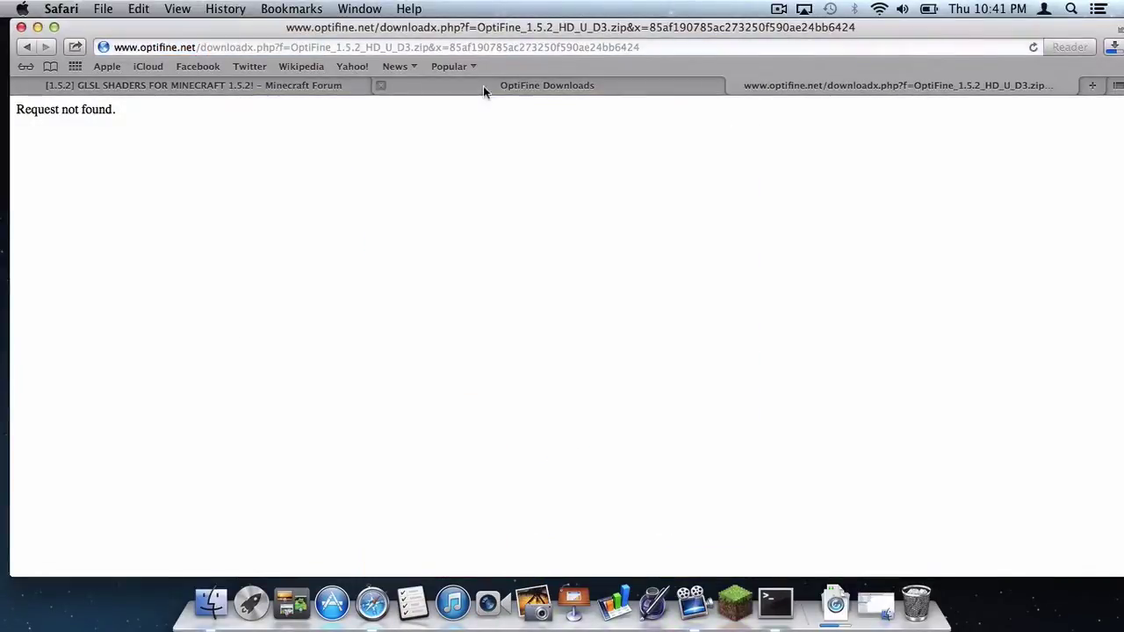
Close the failed 'Request not found' page and download OptiFine_1.5.2_HD_U_D3.zip from the D3 mirror
left_click(624, 49)
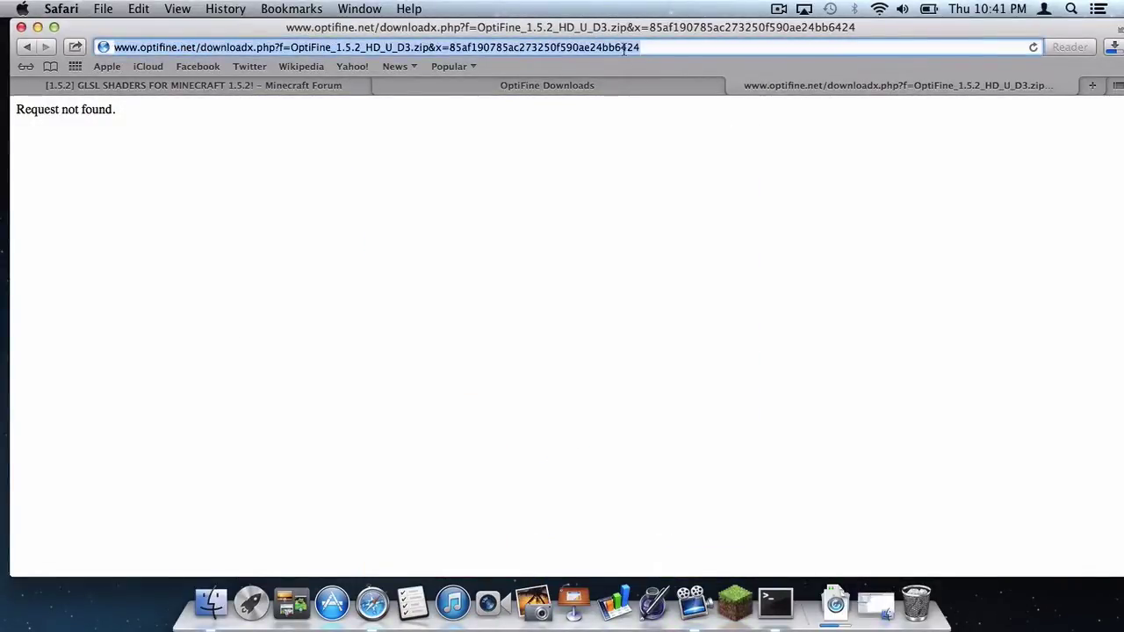
left_click(752, 104)
left_click(735, 85)
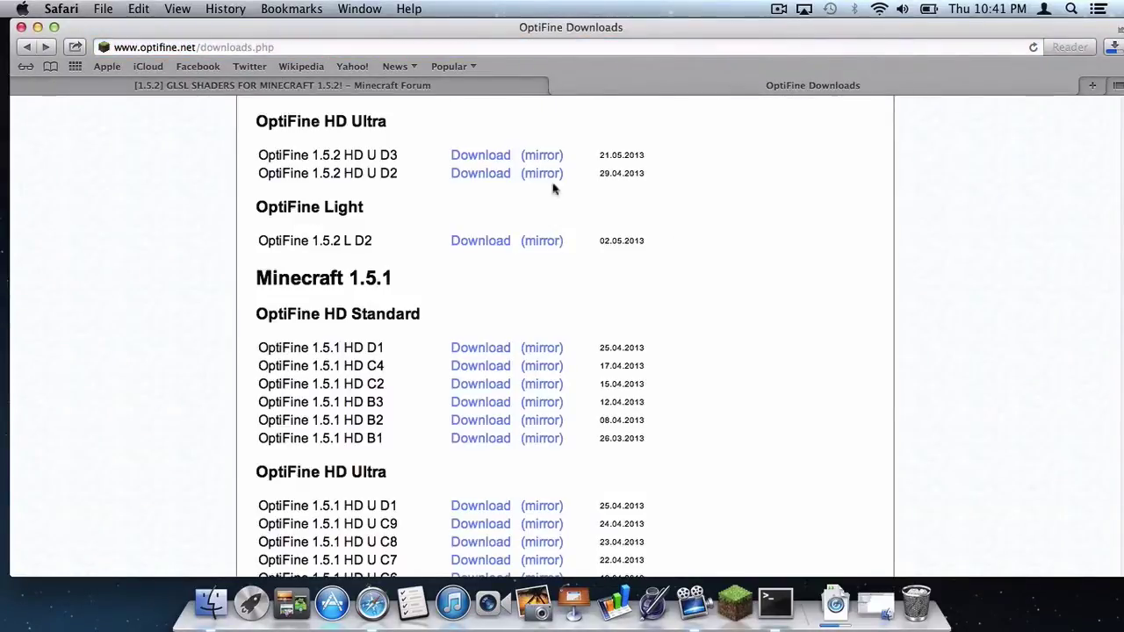
left_click(542, 156)
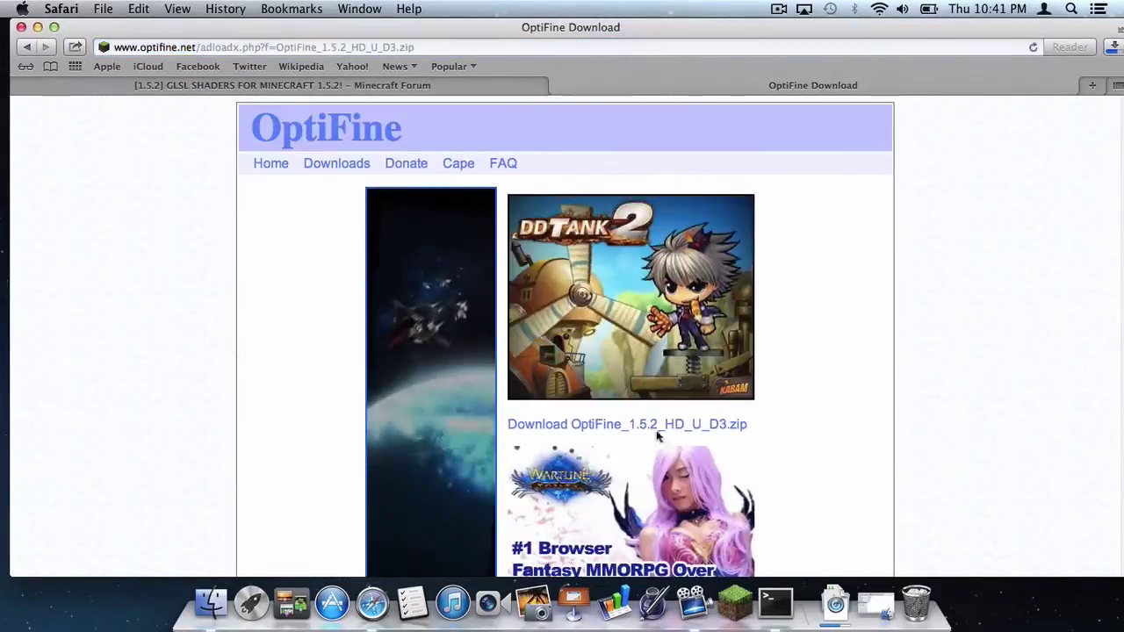
left_click(628, 428)
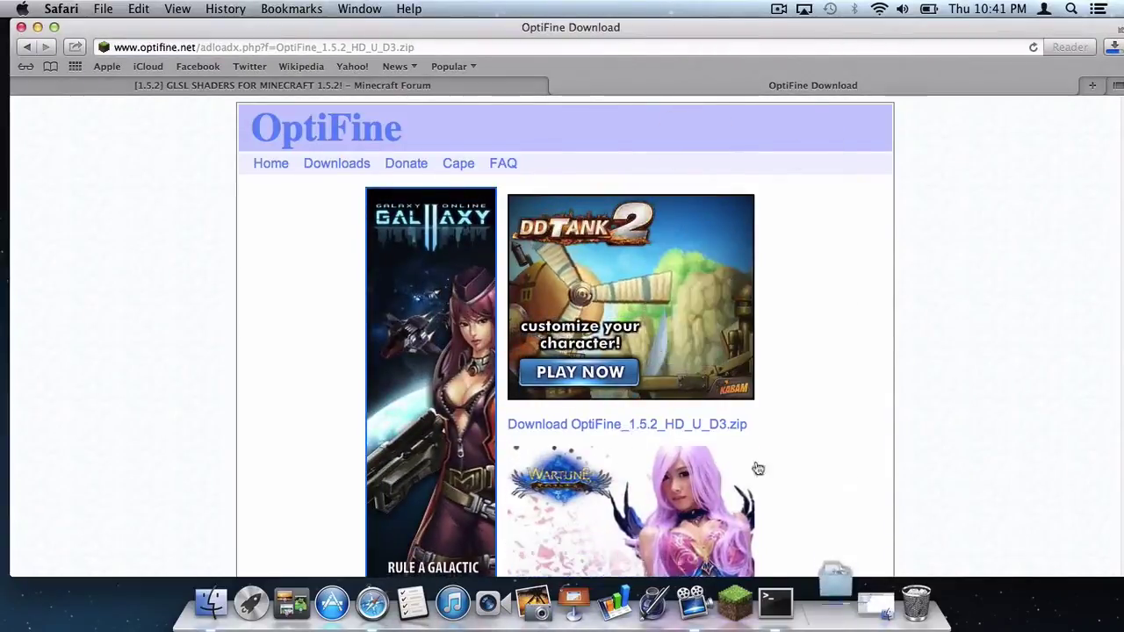
Check the Downloads stack to confirm the OptiFine_1 download arrived
left_click(834, 608)
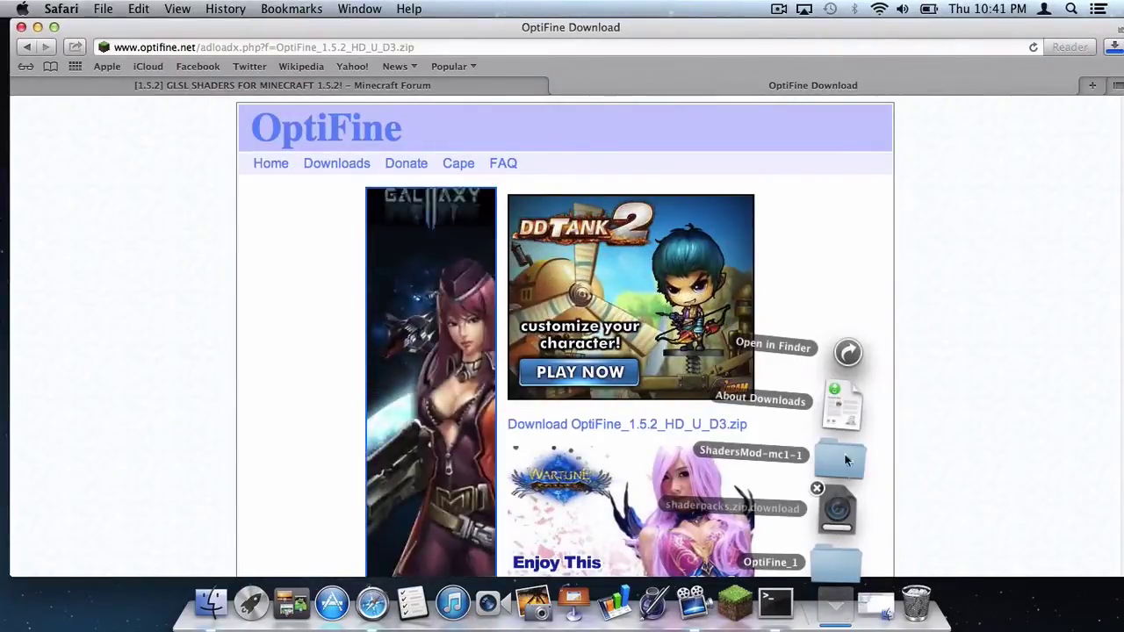
left_click(826, 596)
left_click(834, 600)
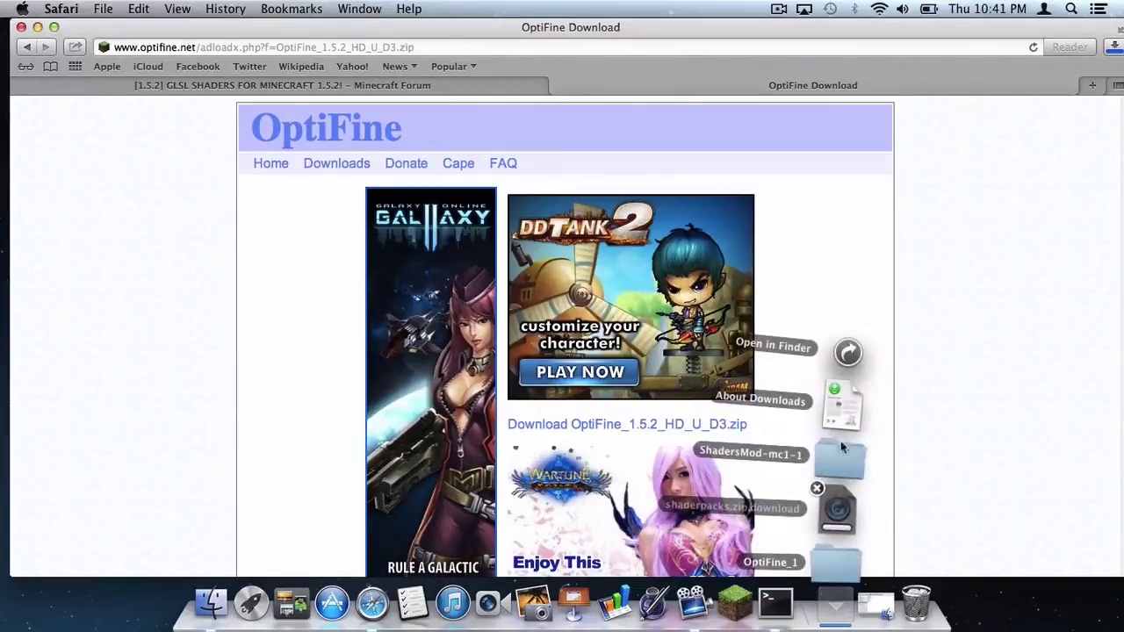
left_click(609, 408)
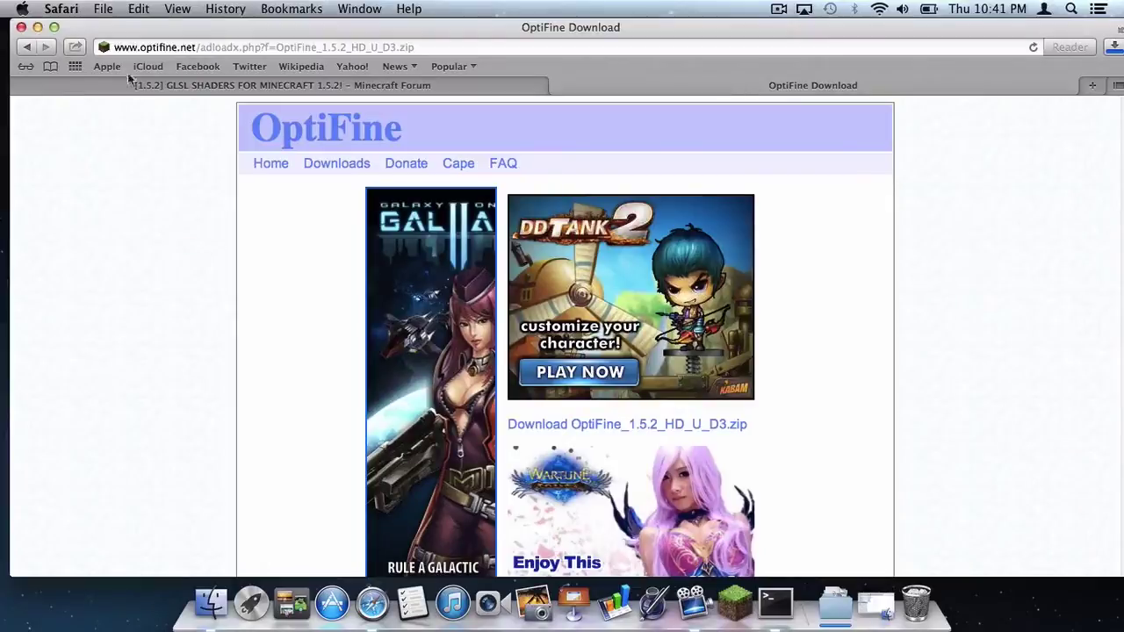
left_click(69, 7)
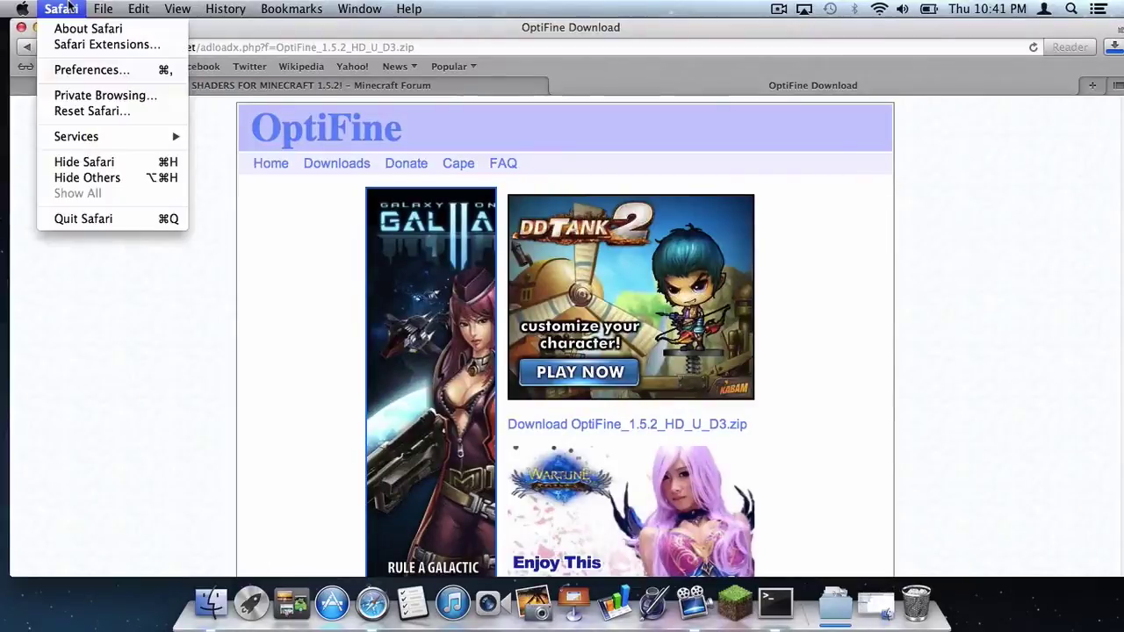
Verify in Safari Preferences that files save to Downloads, then minimize the Safari window
left_click(88, 70)
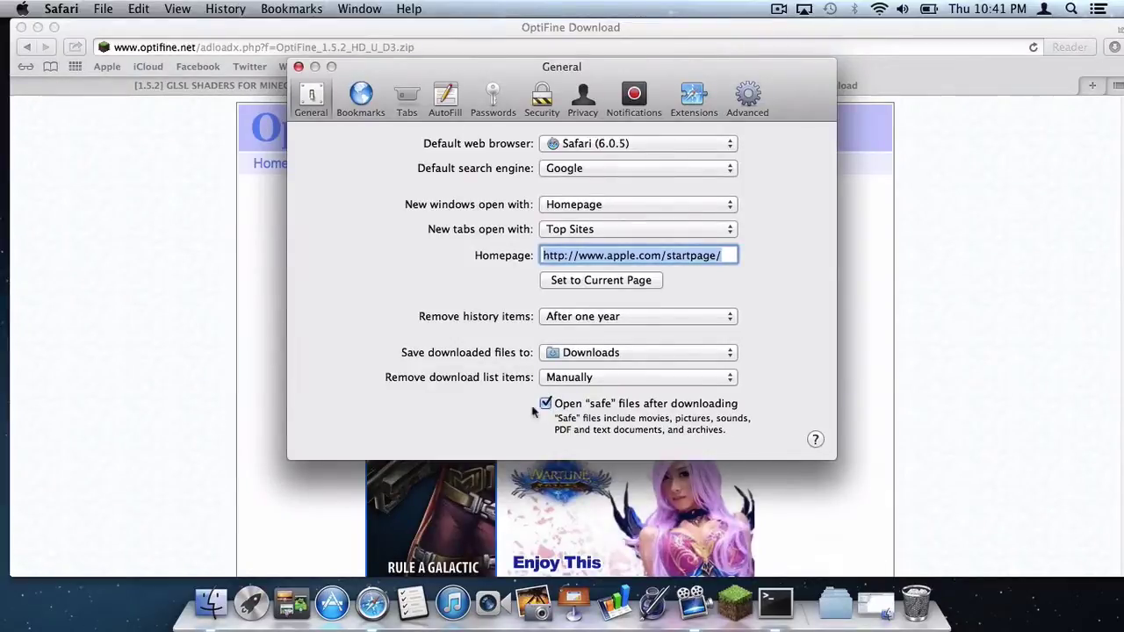
left_click(298, 69)
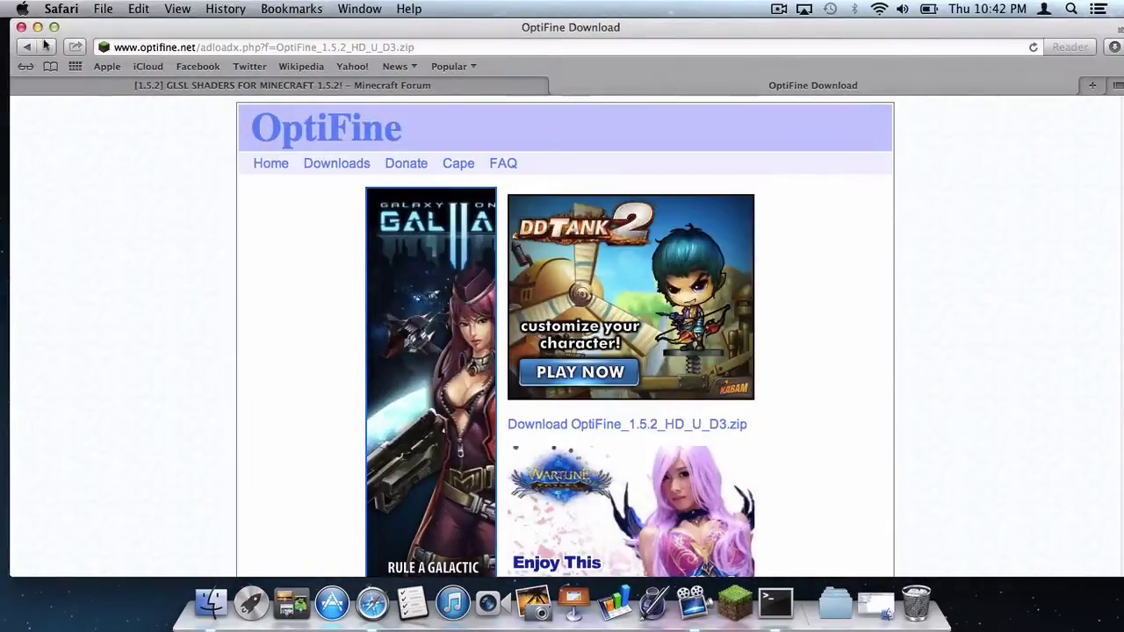
left_click(37, 28)
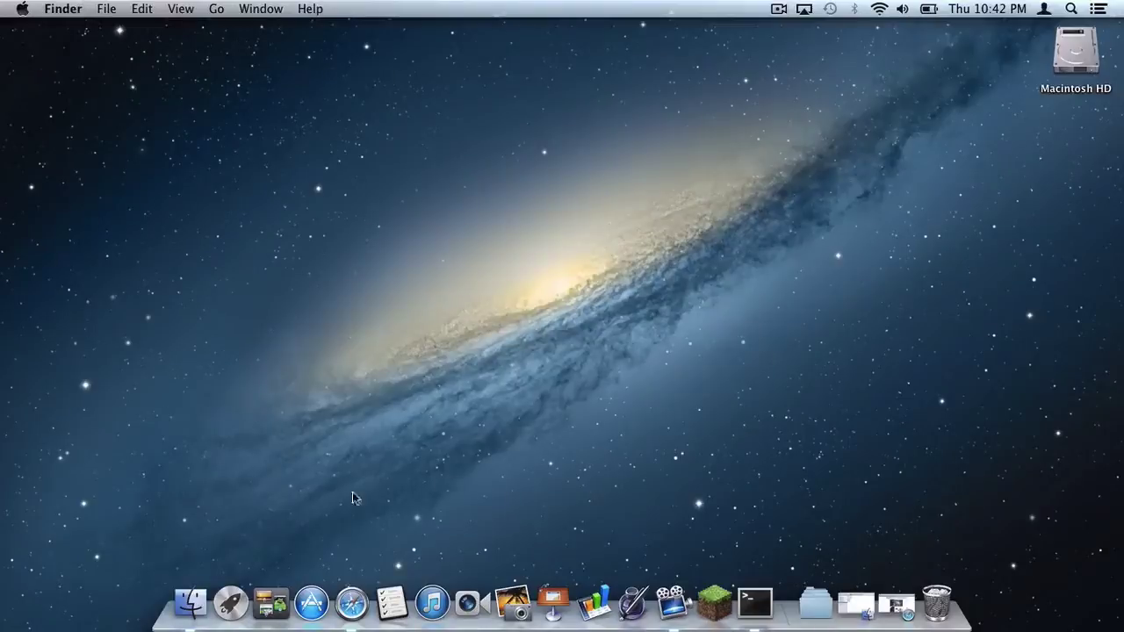
Navigate Finder to ~/Library/Application Support/minecraft
left_click(190, 602)
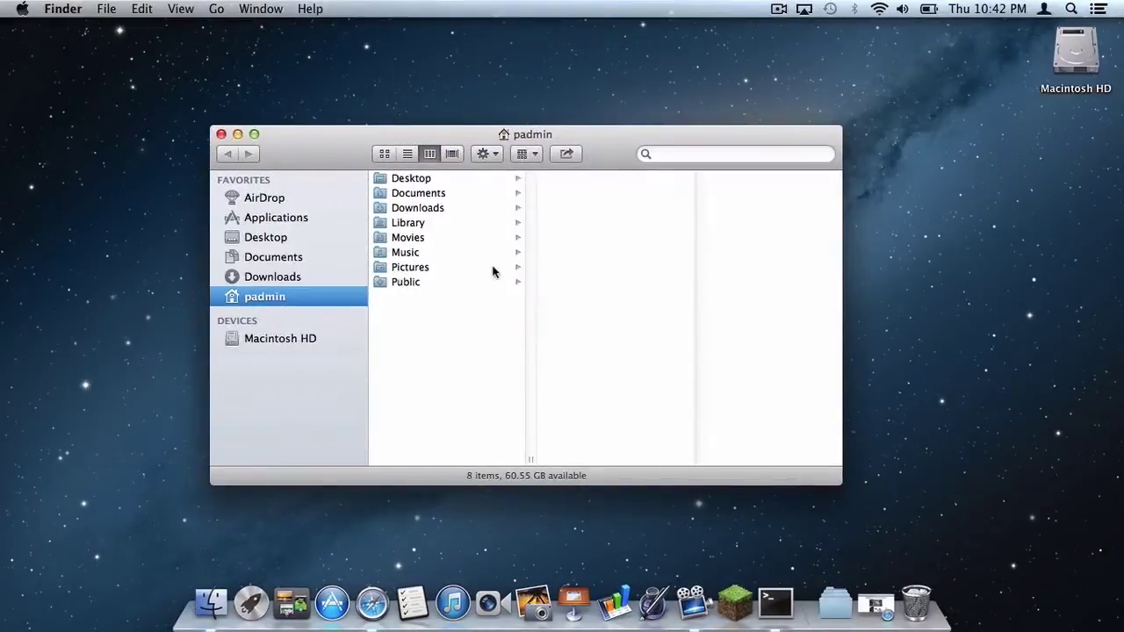
left_click_drag(391, 140, 374, 121)
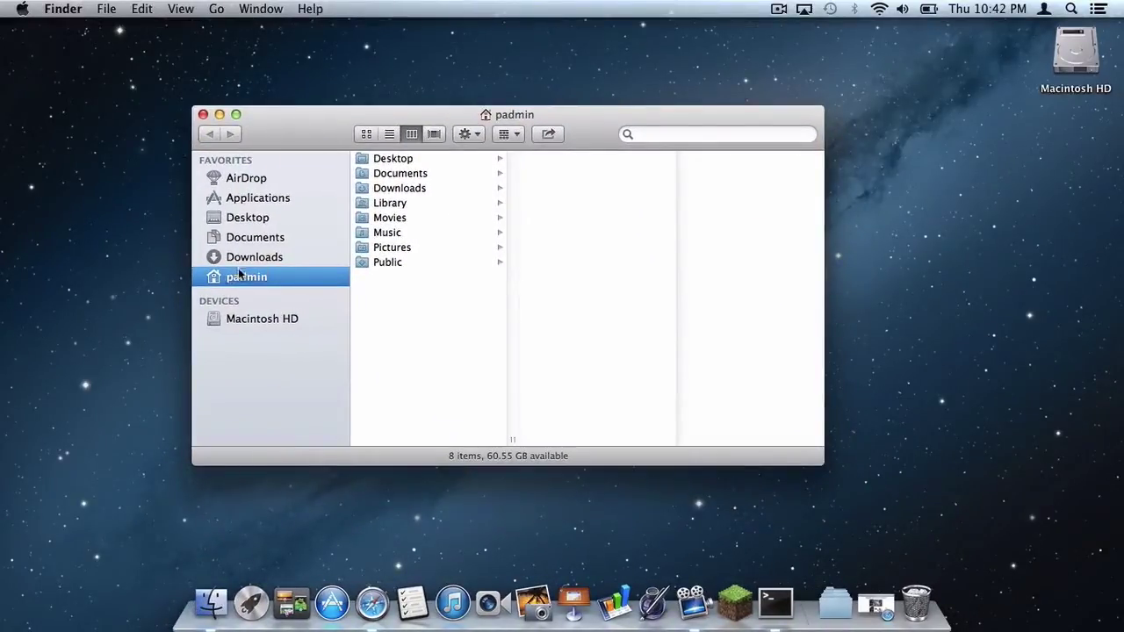
left_click(416, 204)
left_click(627, 176)
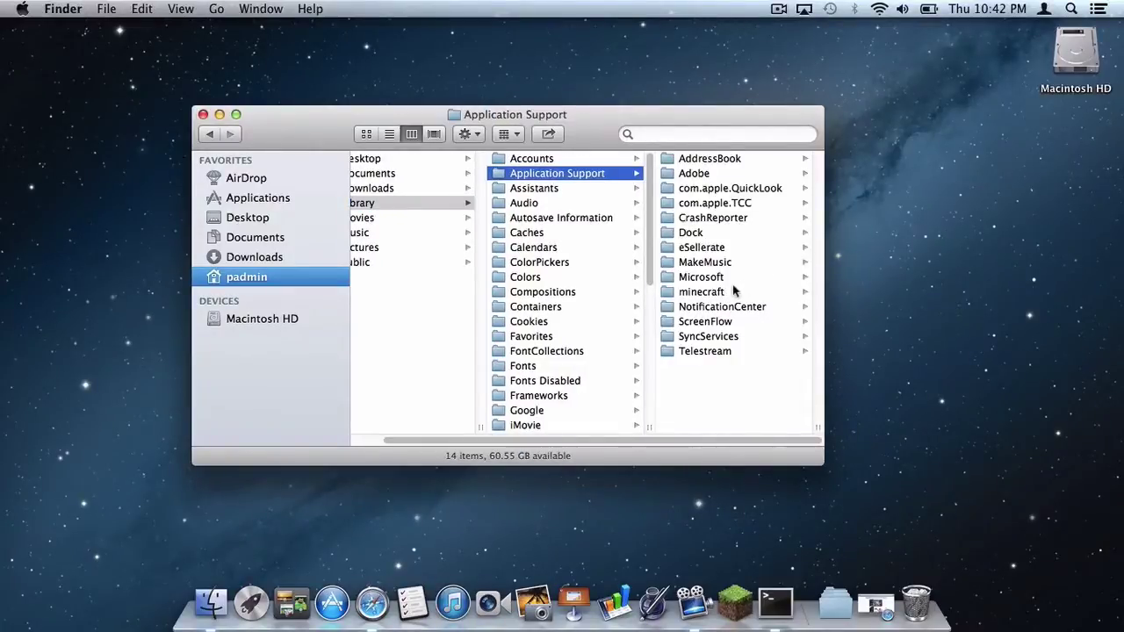
left_click(734, 292)
left_click_drag(597, 111, 572, 115)
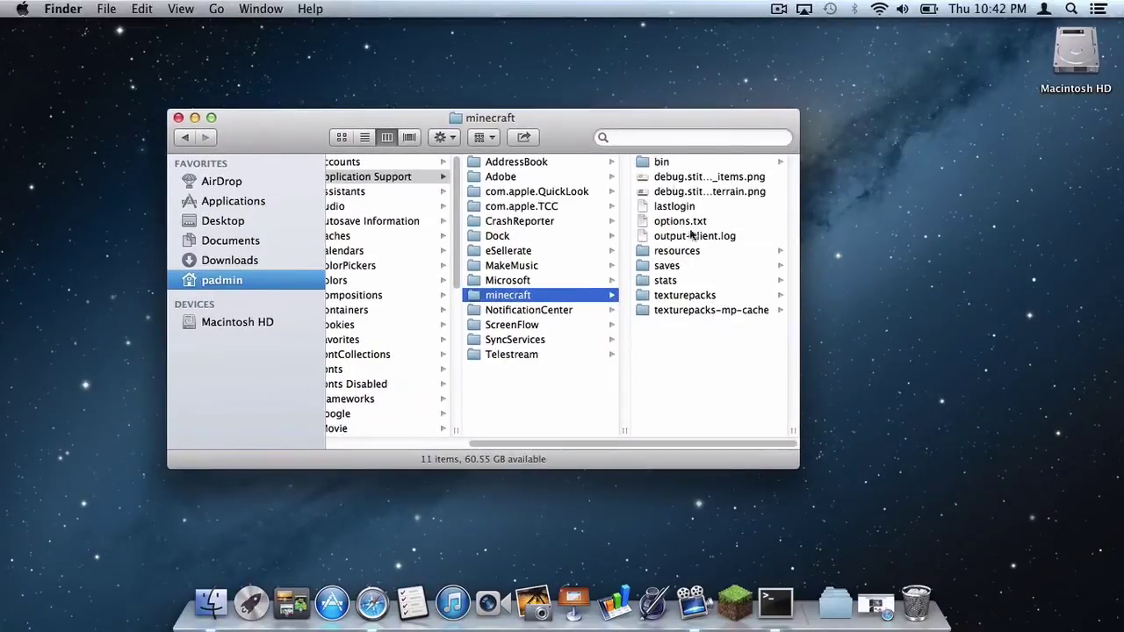
Drag saves, stats, texturepacks and options.txt from the minecraft folder to the desktop
left_click(667, 266)
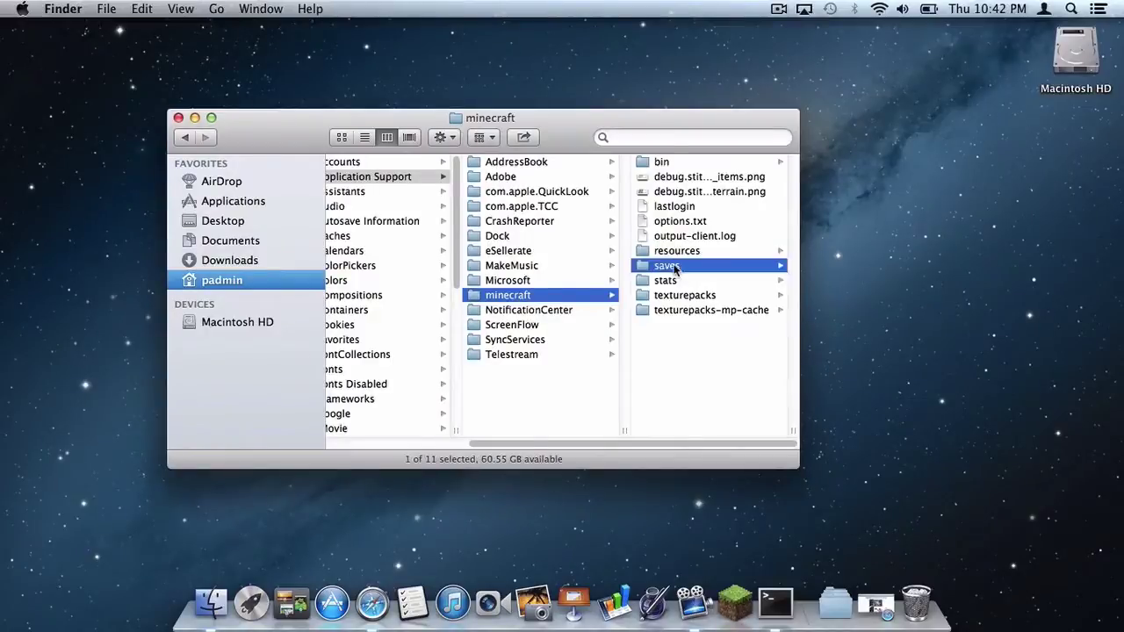
left_click_drag(560, 263, 1054, 239)
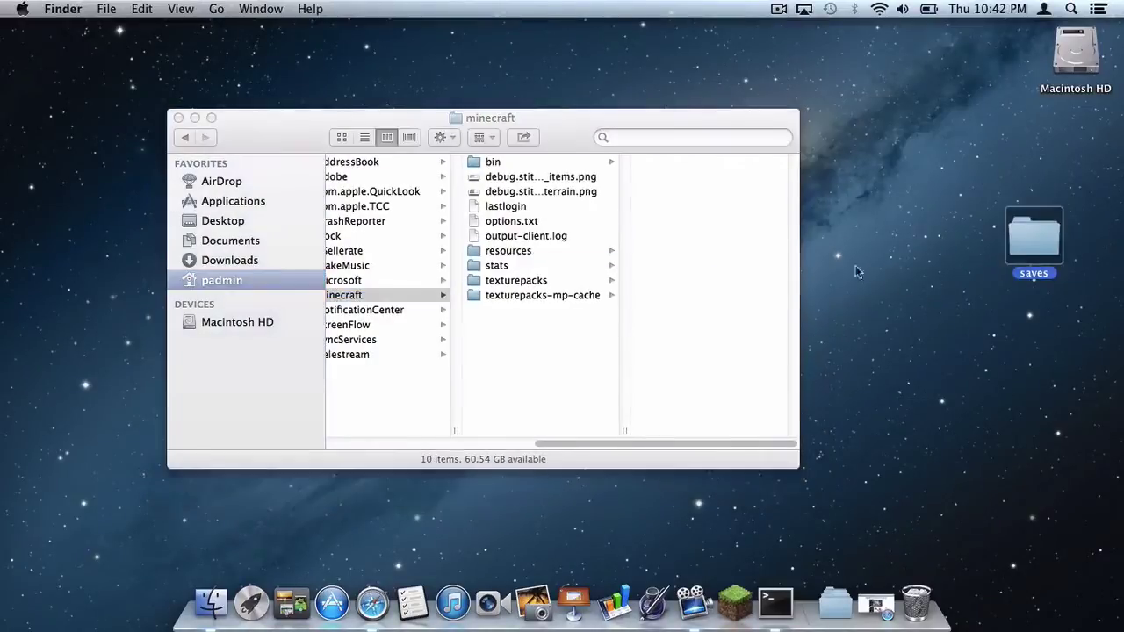
left_click(530, 269)
left_click_drag(531, 270, 927, 284)
left_click(552, 267)
left_click_drag(527, 270, 878, 340)
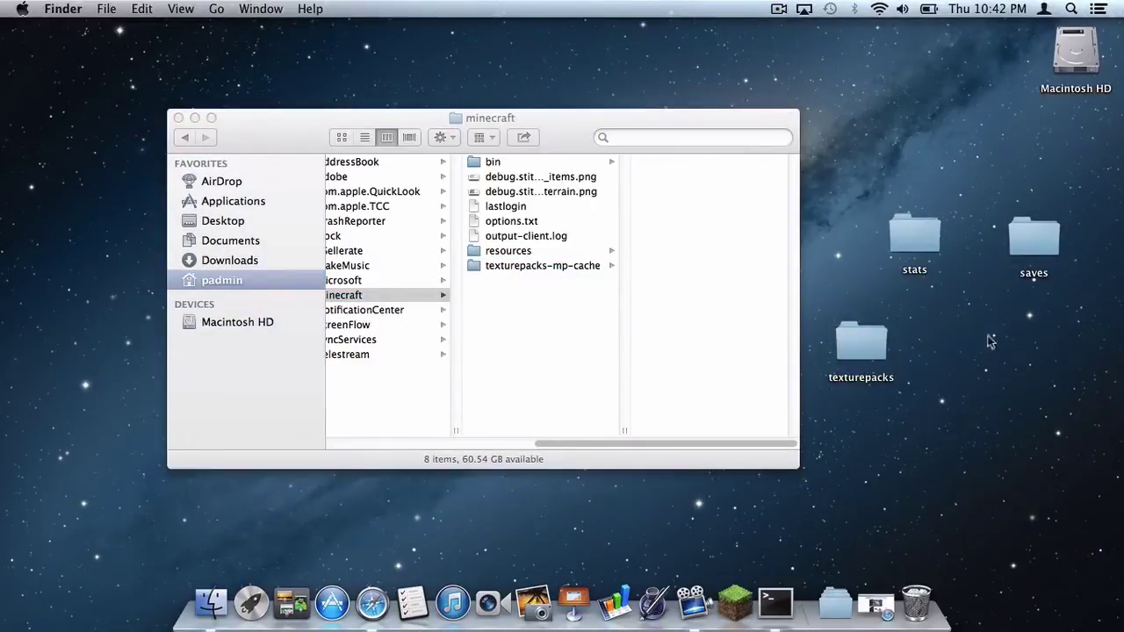
left_click(567, 347)
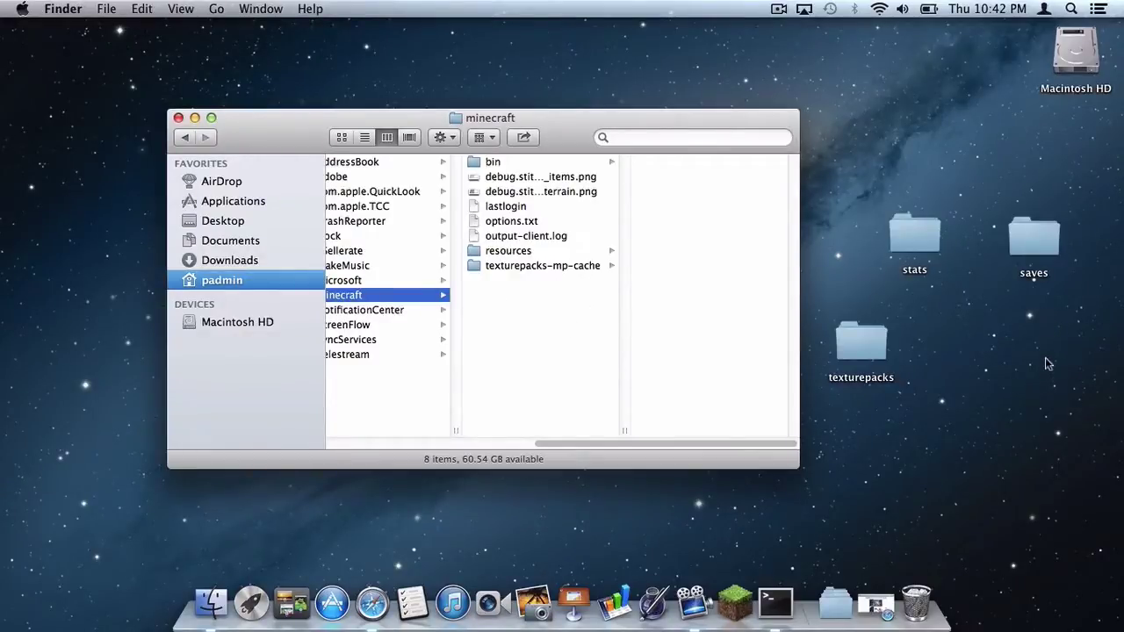
left_click(511, 221)
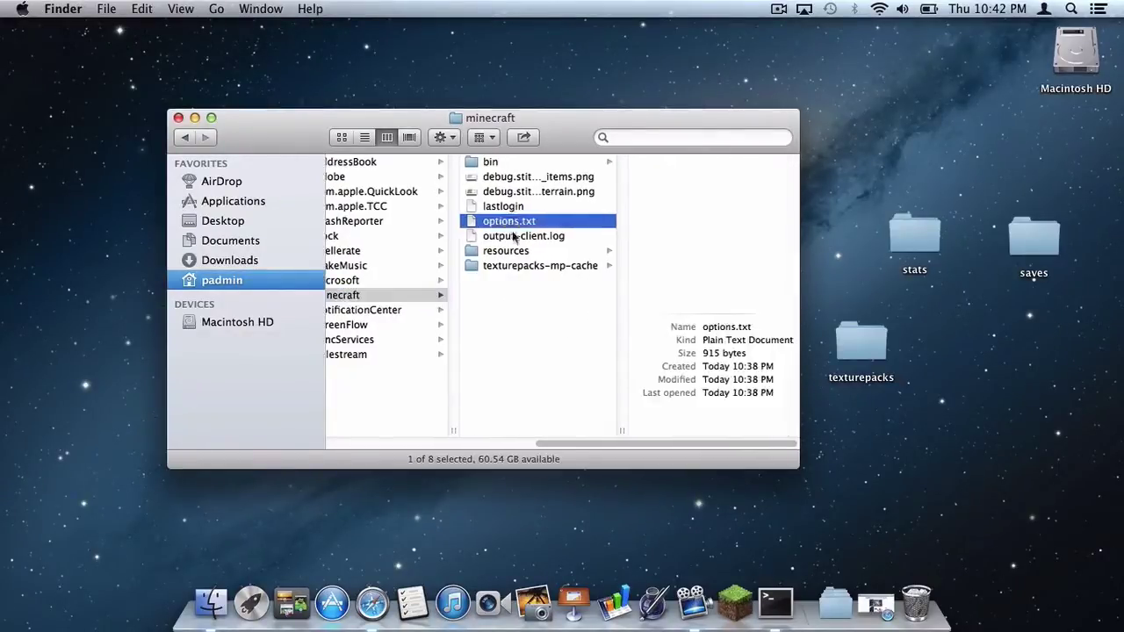
left_click_drag(511, 220, 955, 321)
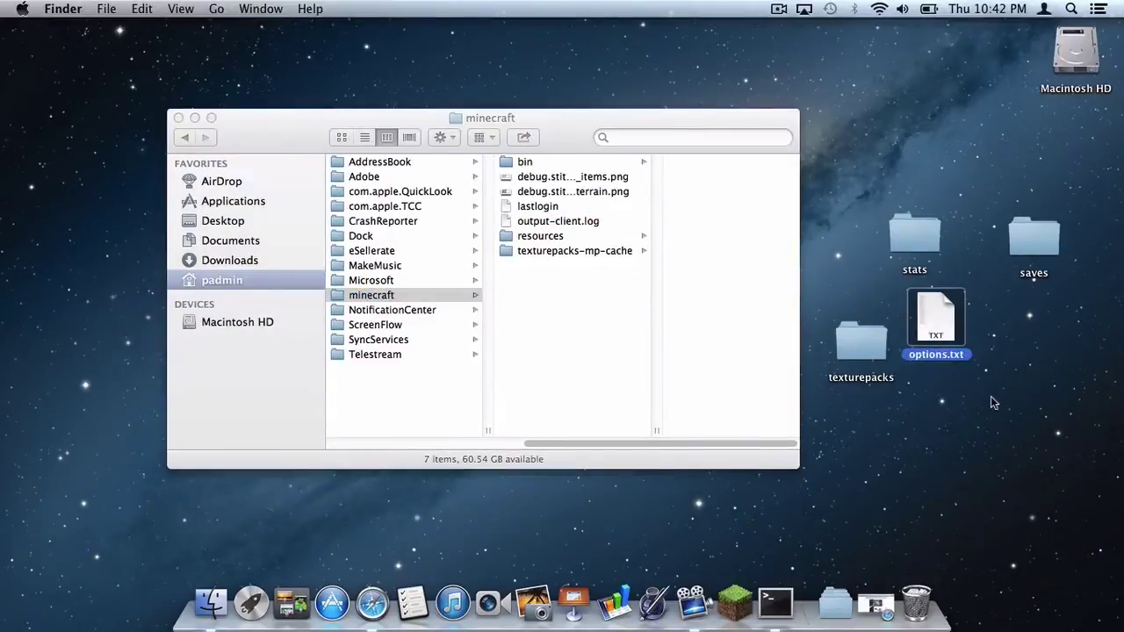
Move all remaining minecraft folder items to the Trash and launch Minecraft
left_click(559, 284)
left_click_drag(571, 316, 555, 170)
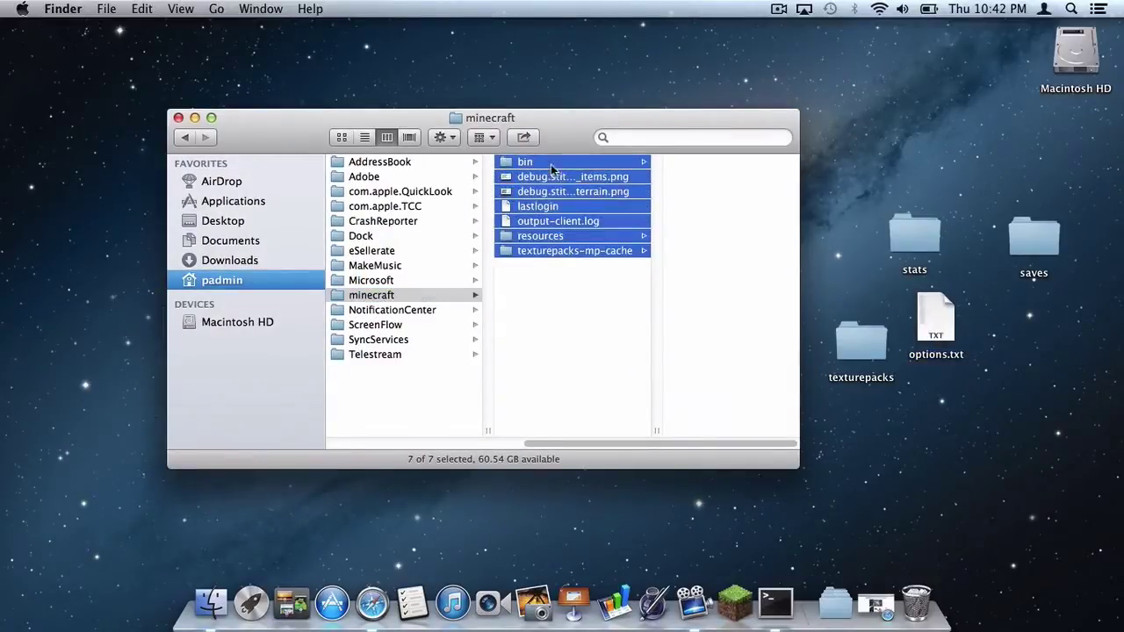
right_click(555, 170)
left_click(602, 240)
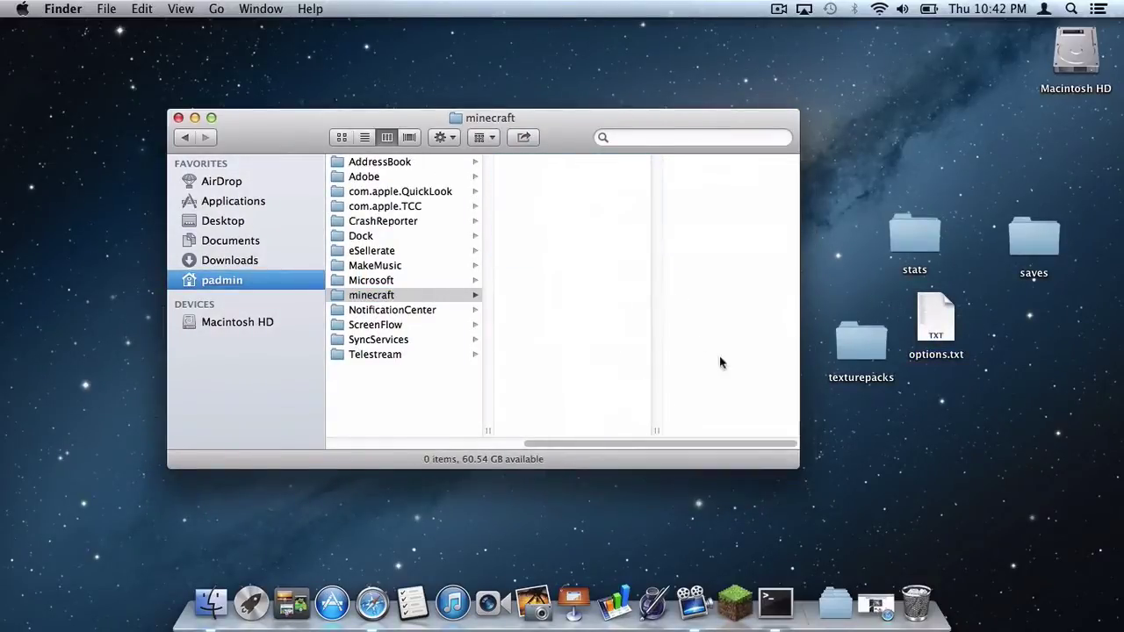
left_click(734, 604)
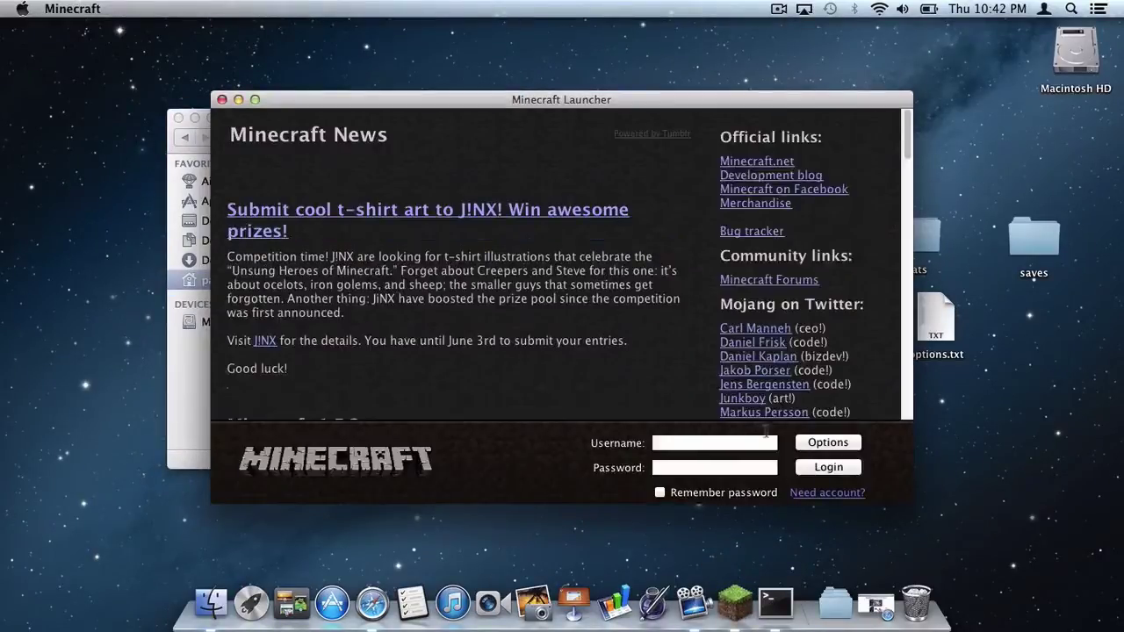
Enter the account username and password in the launcher and tick Remember password
left_click(703, 444)
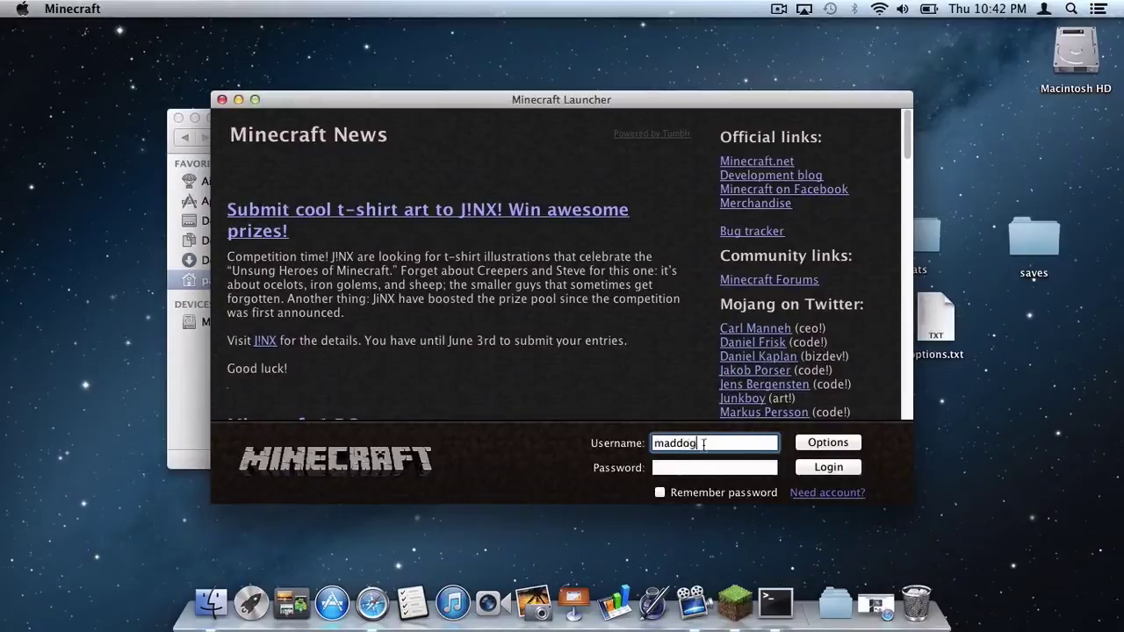
left_click(696, 467)
key("super+v")
left_click(660, 492)
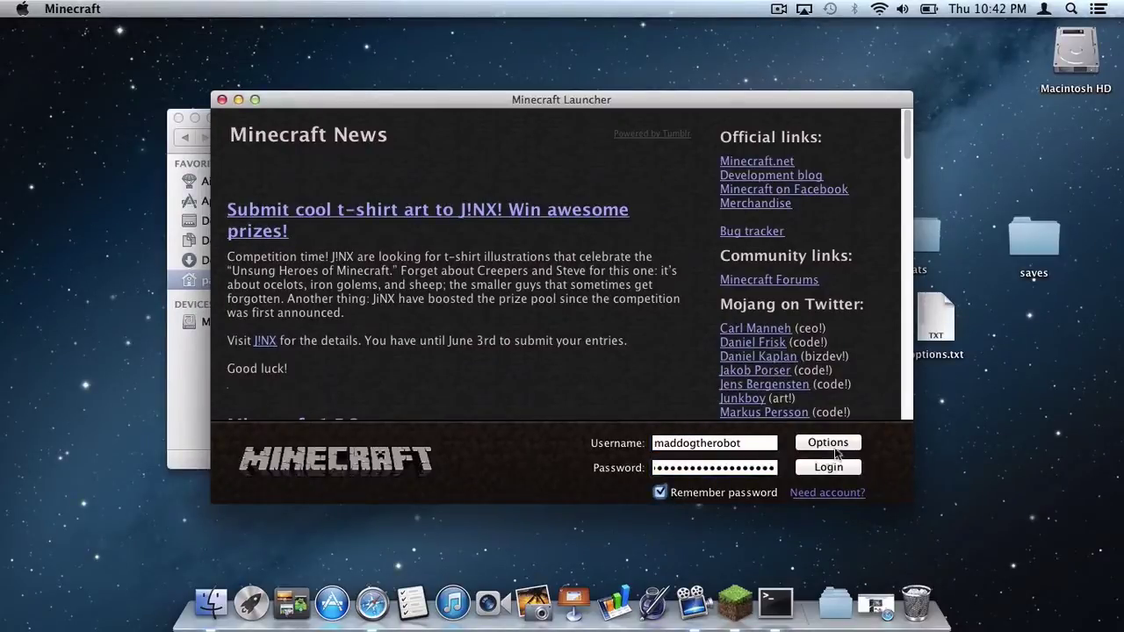
Enable Force update in launcher Options, log in to install 1.5.2, then quit the game
left_click(834, 445)
left_click(639, 287)
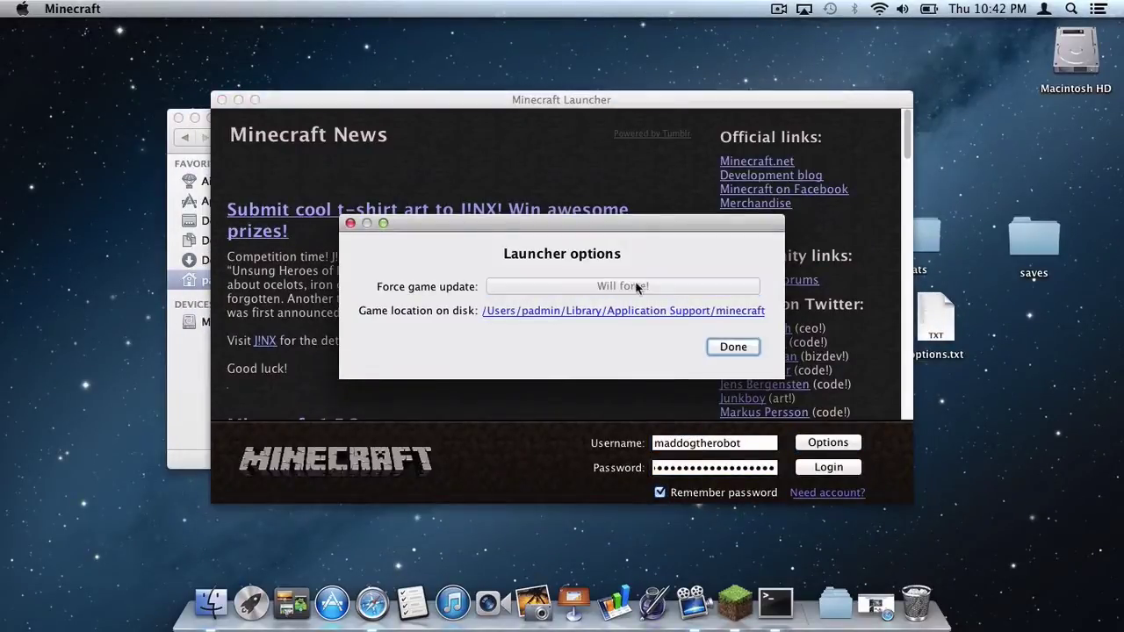
left_click(734, 347)
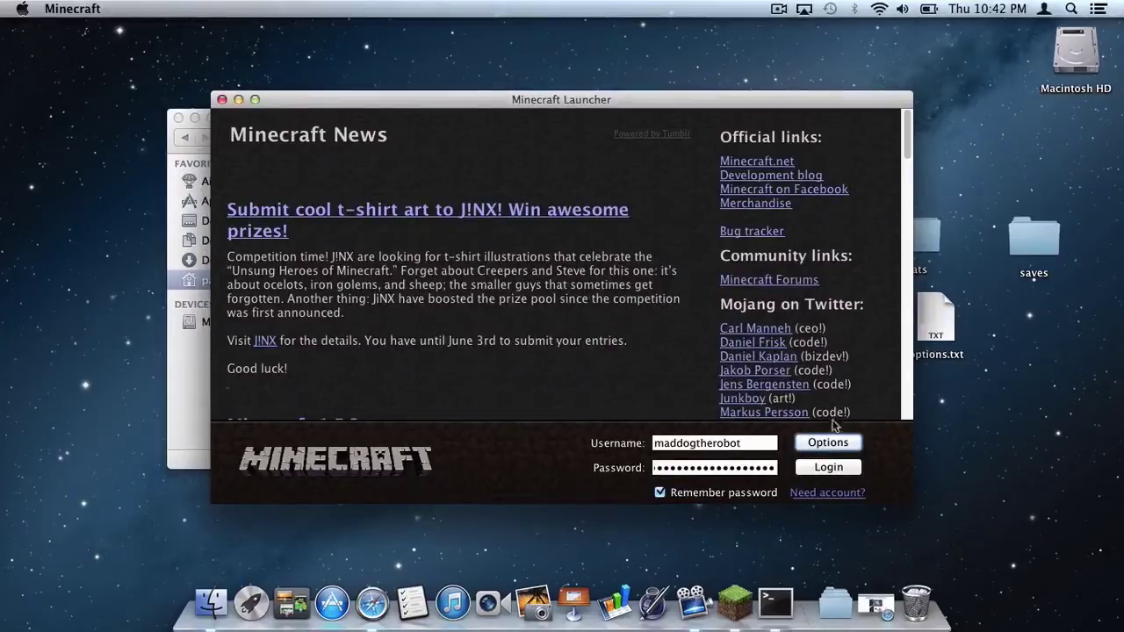
left_click(817, 467)
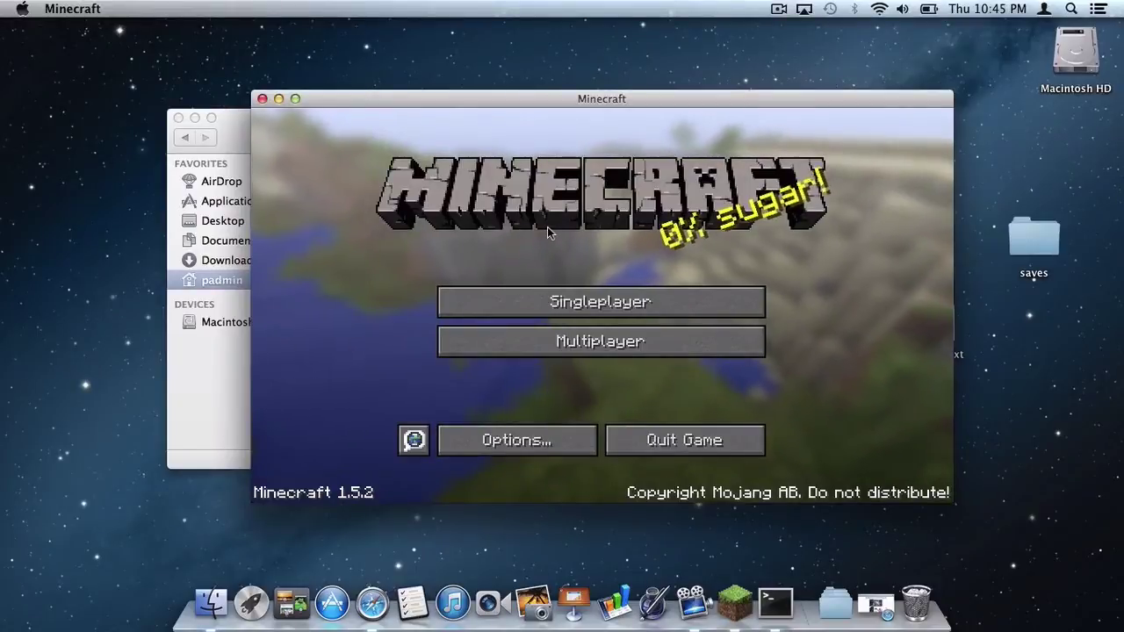
left_click(696, 443)
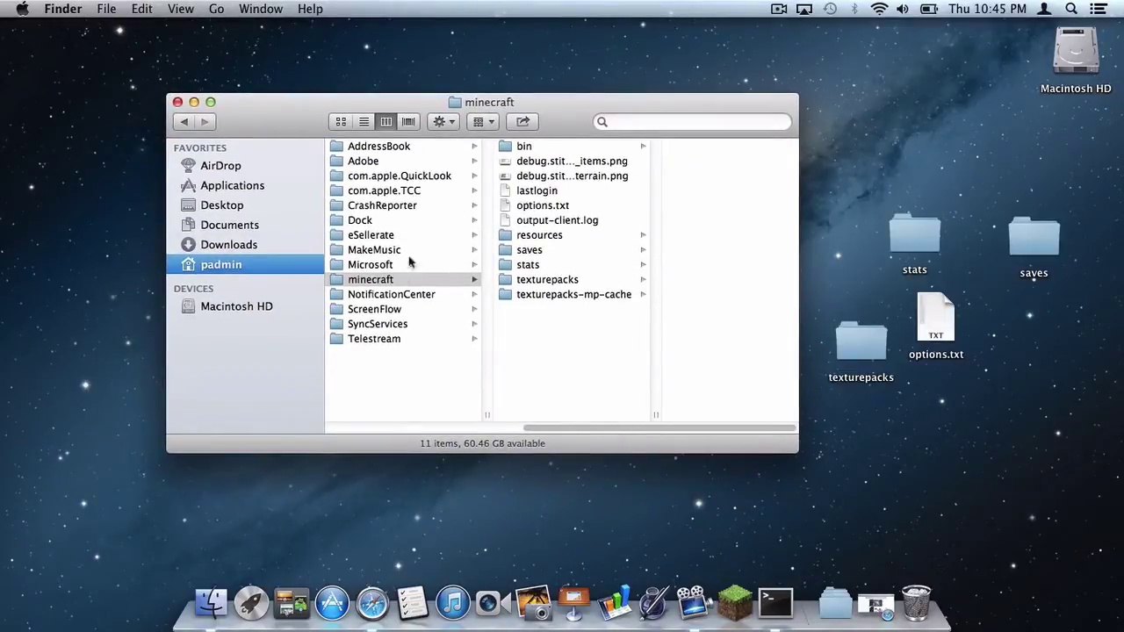
Rename bin/minecraft.jar to minecraft.zip, accepting the extension change
left_click(527, 146)
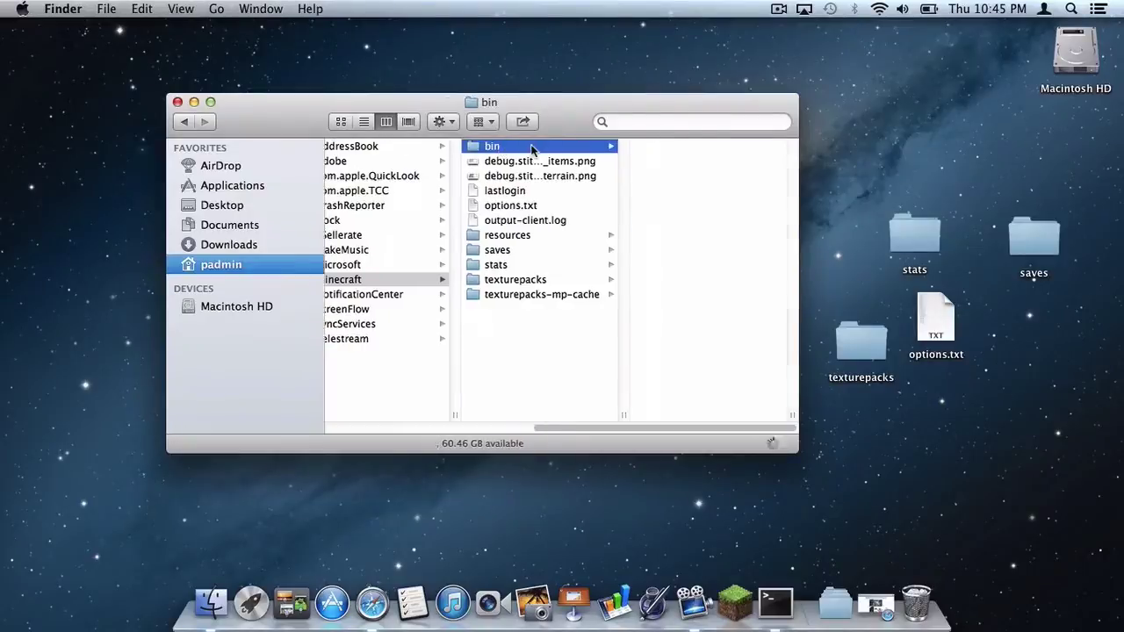
left_click(684, 205)
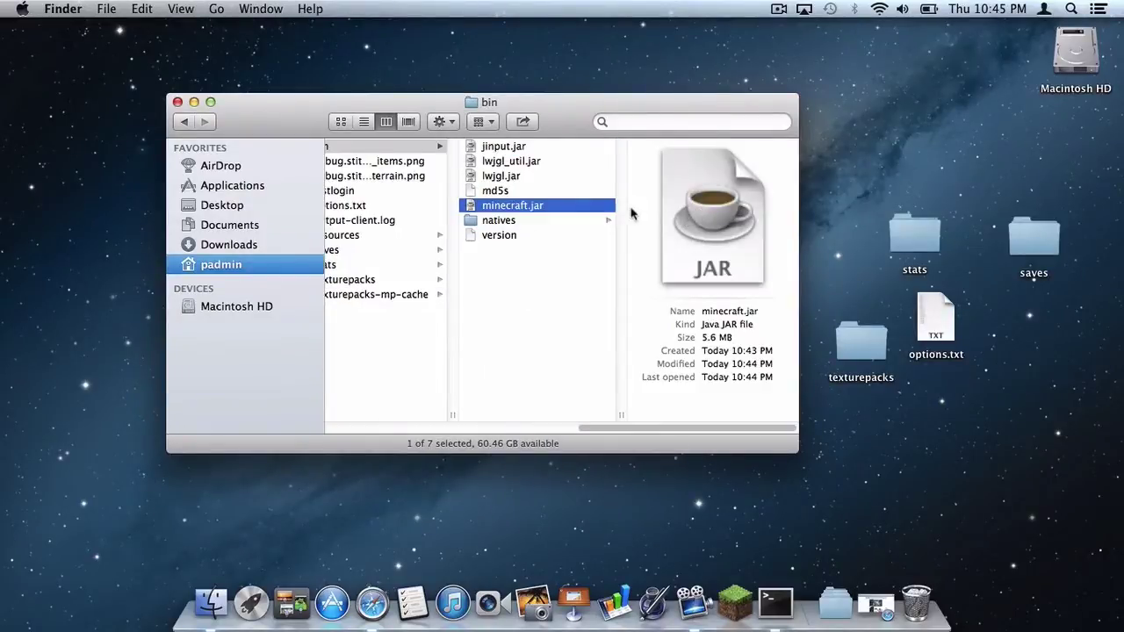
key("Return")
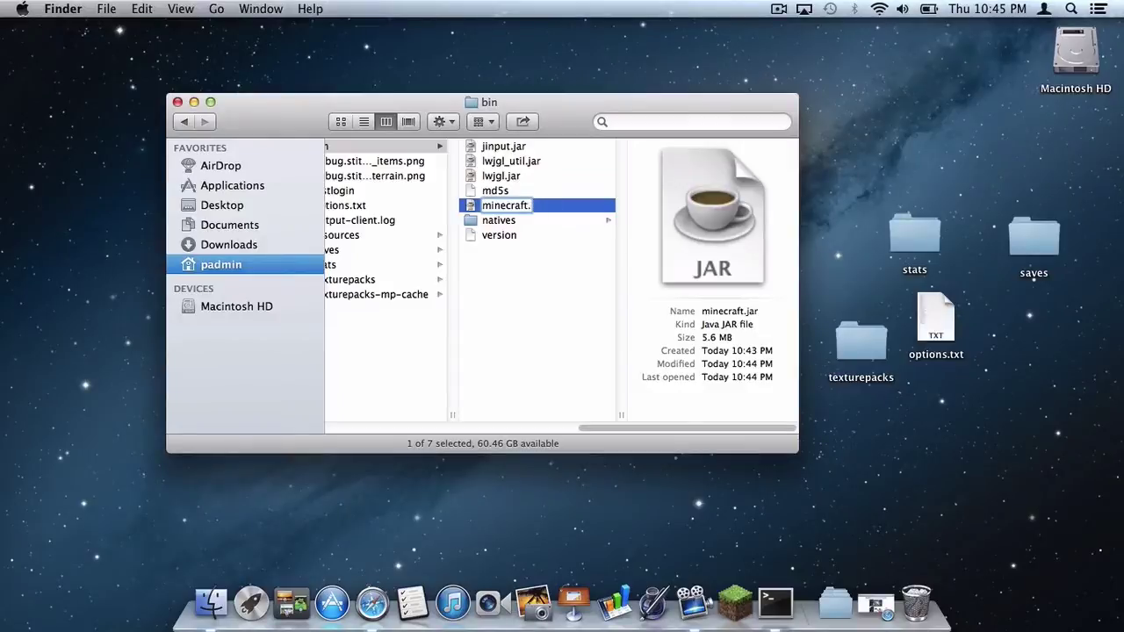
type("zip")
key("Return")
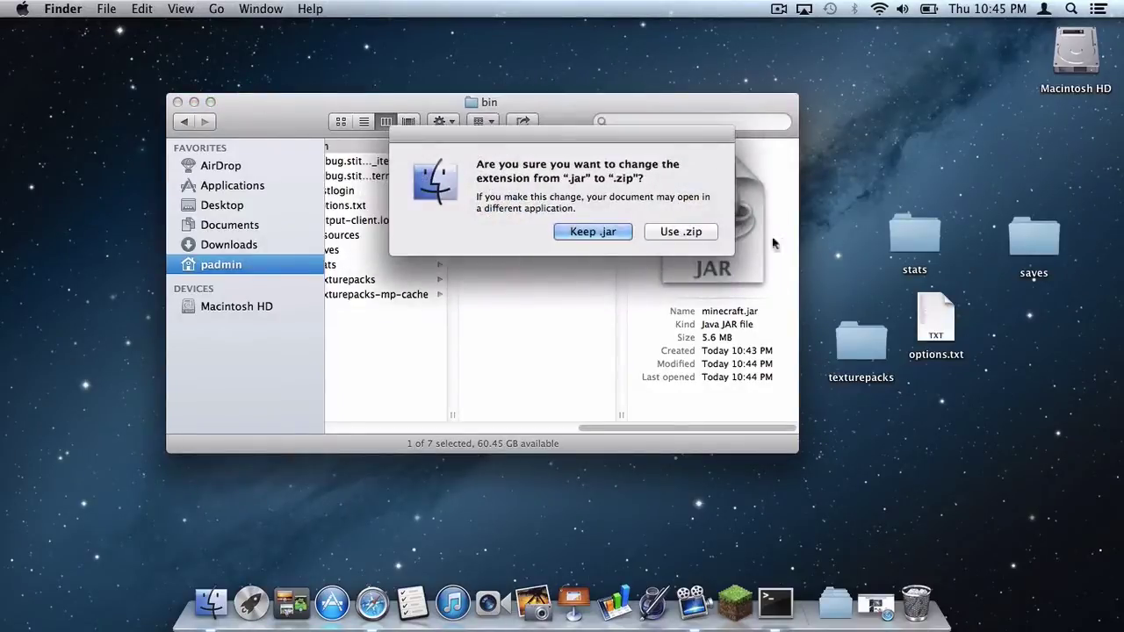
left_click(702, 236)
Extract minecraft.zip, trash the zip, and rename the extracted folder to minecraft.jar
double_click(573, 204)
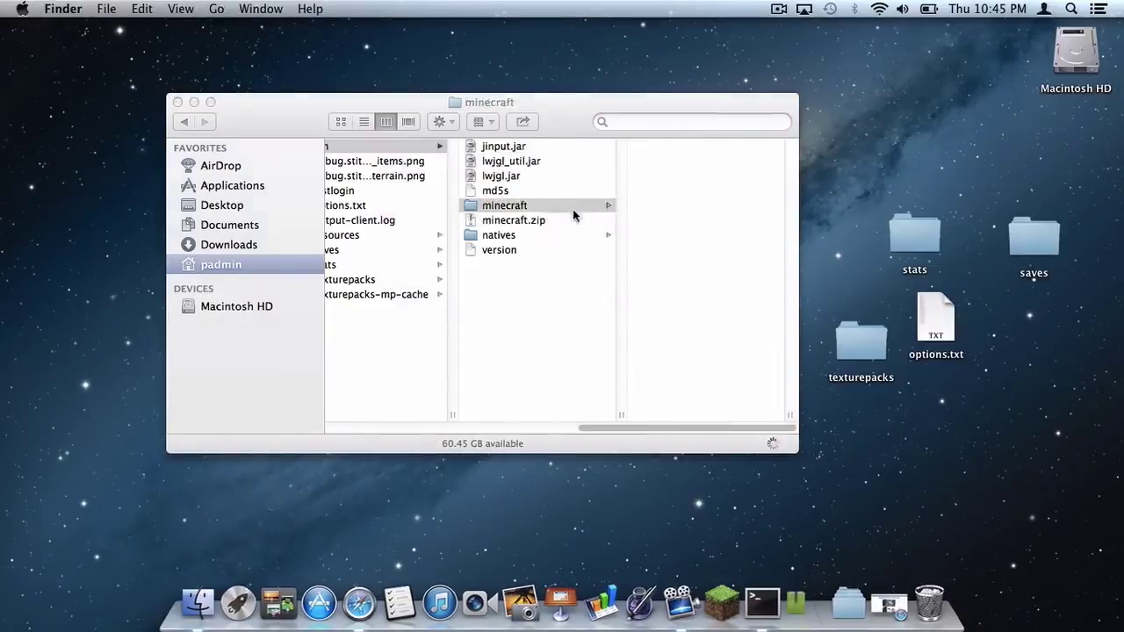
left_click(572, 207)
right_click(538, 221)
left_click(576, 266)
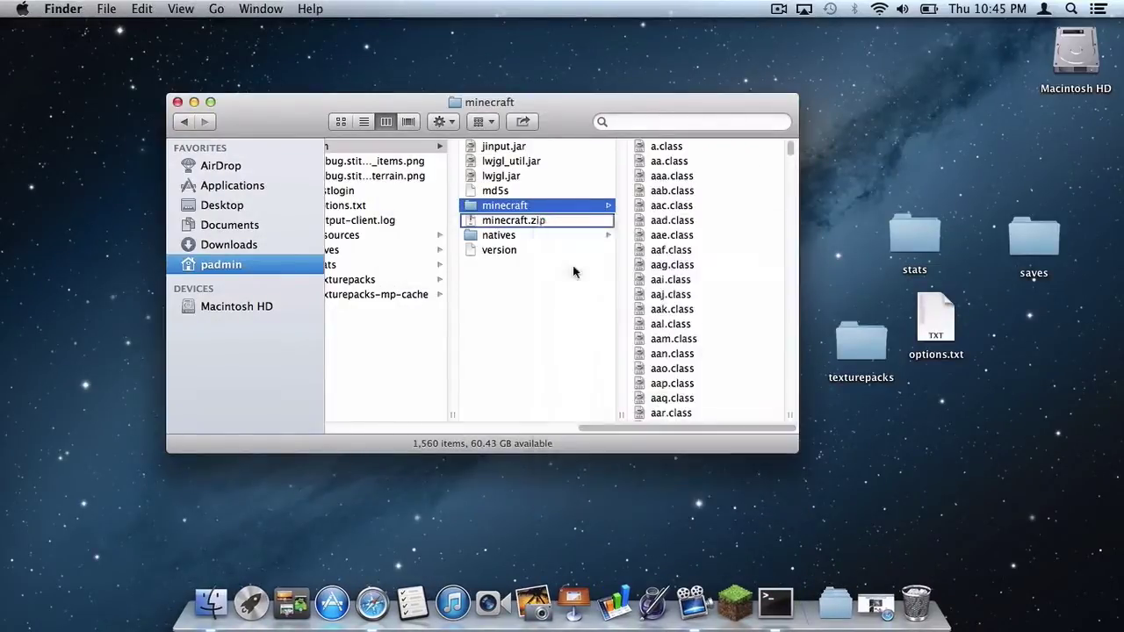
key("Return")
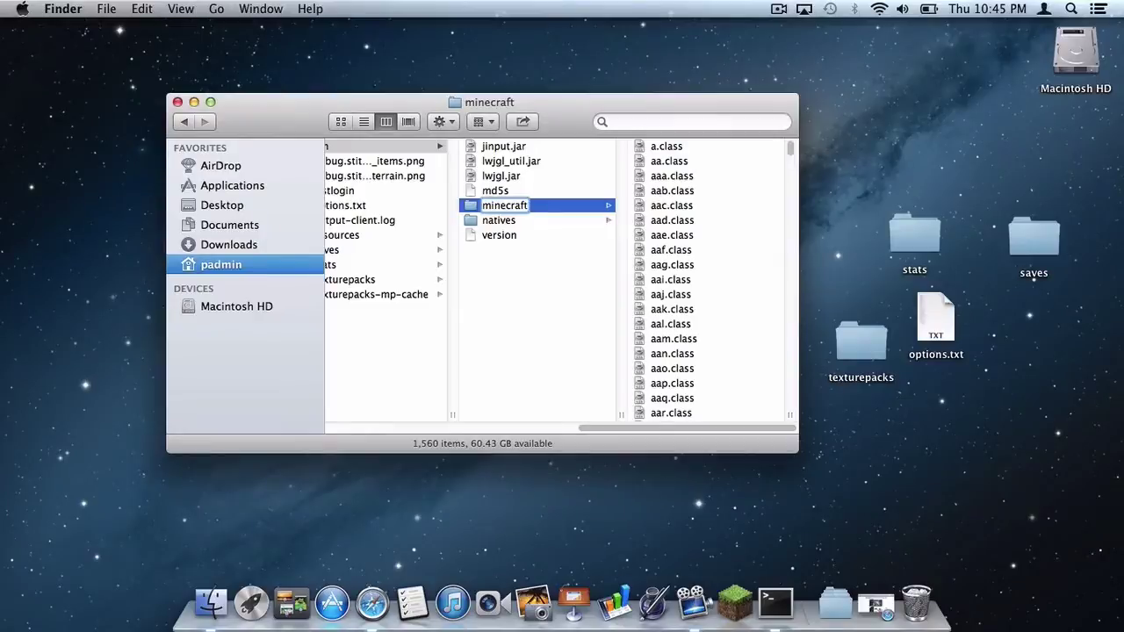
key("Return")
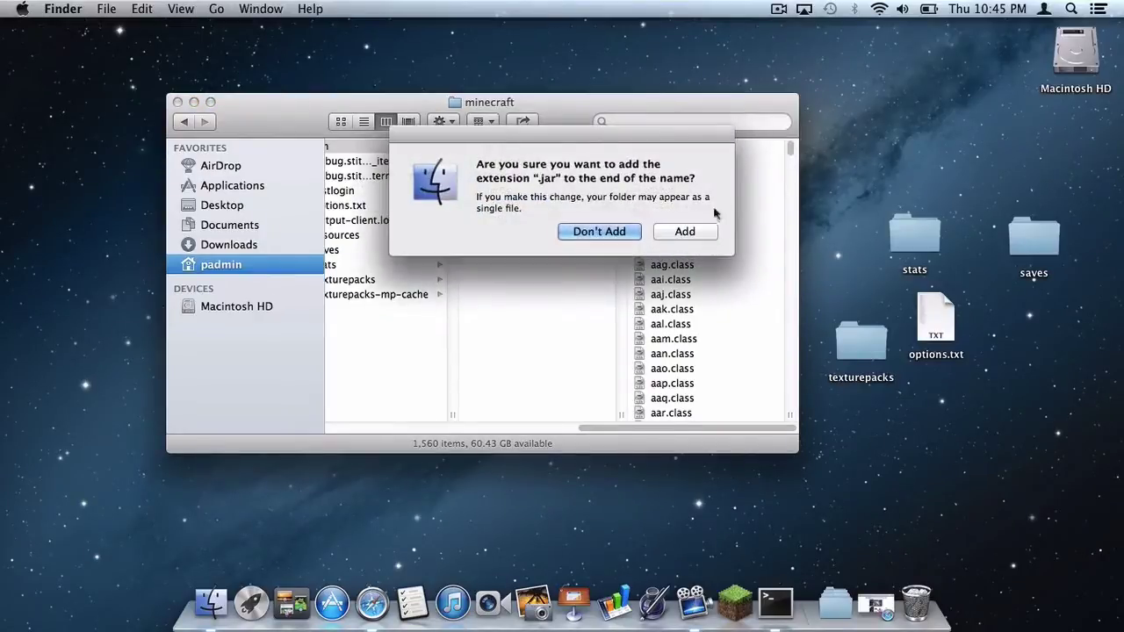
left_click(685, 231)
Move the META-INF folder inside minecraft.jar to the Trash and return to the minecraft folder
left_click_drag(793, 158, 776, 353)
right_click(698, 258)
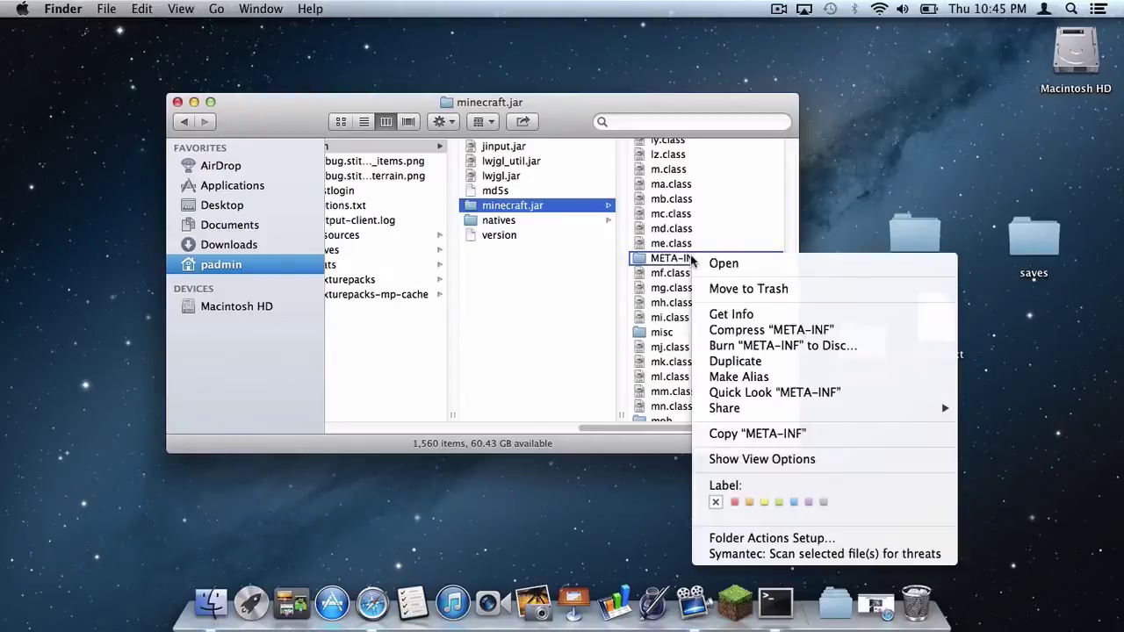
left_click(737, 284)
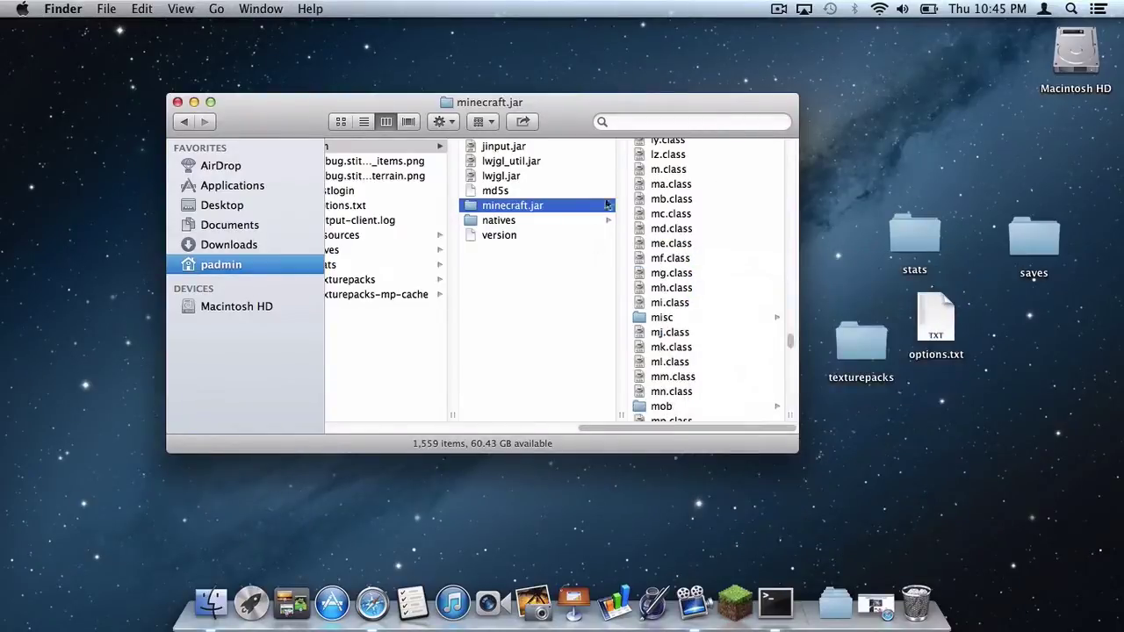
left_click(537, 279)
left_click_drag(627, 435, 545, 430)
left_click(424, 280)
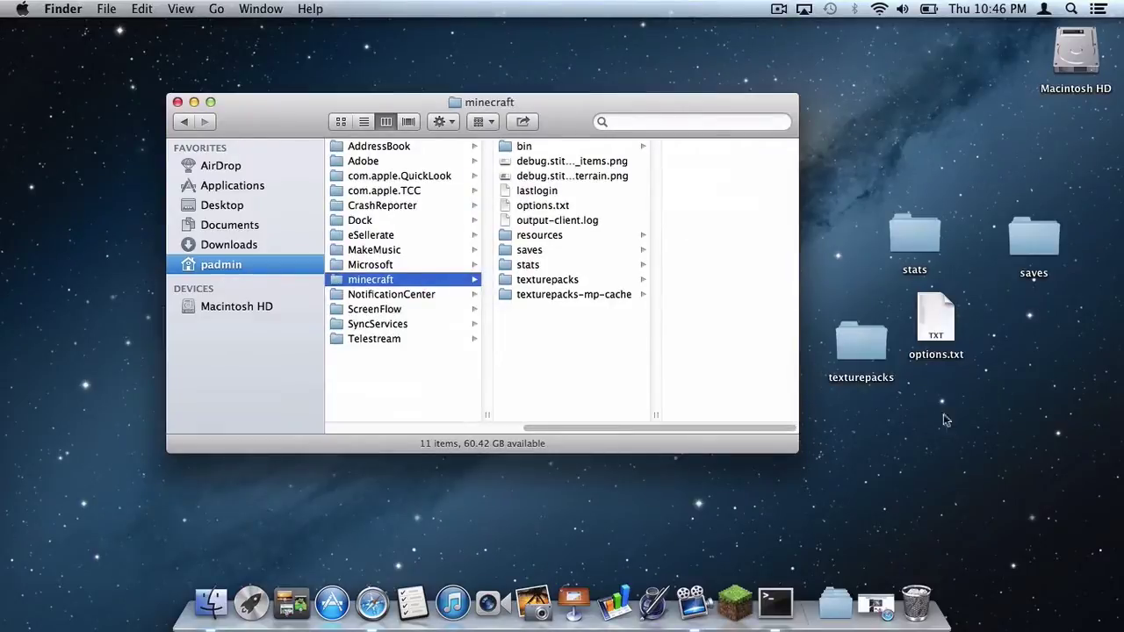
Drag options.txt, saves, stats and texturepacks from the desktop into minecraft, replacing each existing copy
left_click_drag(869, 431, 1064, 208)
left_click_drag(877, 251, 563, 354)
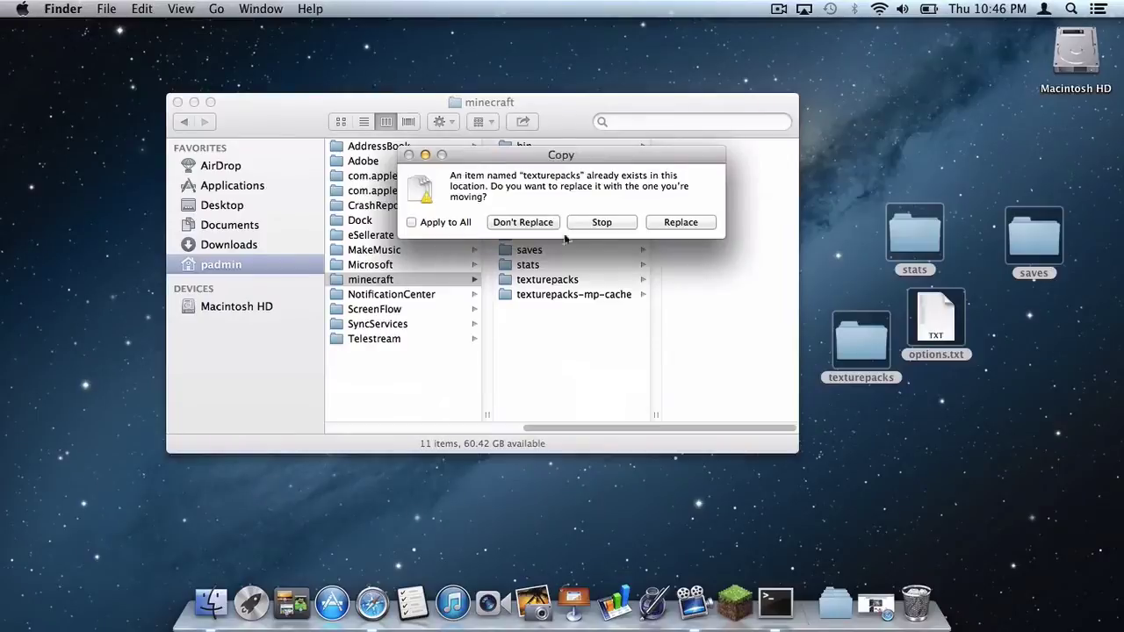
left_click(680, 222)
left_click(681, 212)
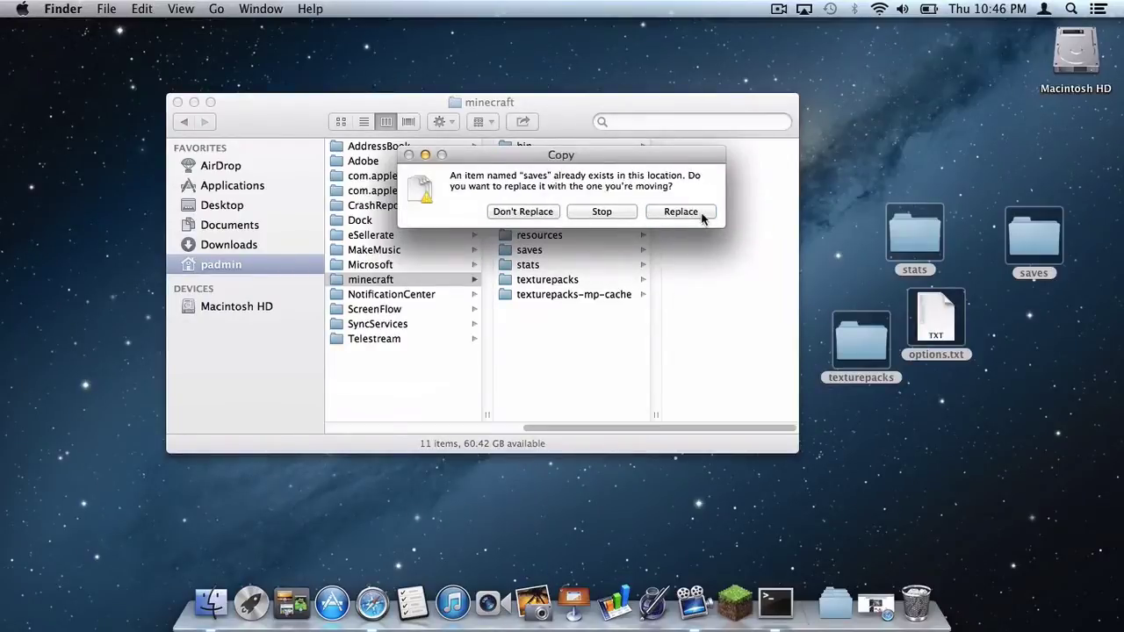
left_click(681, 212)
left_click(542, 146)
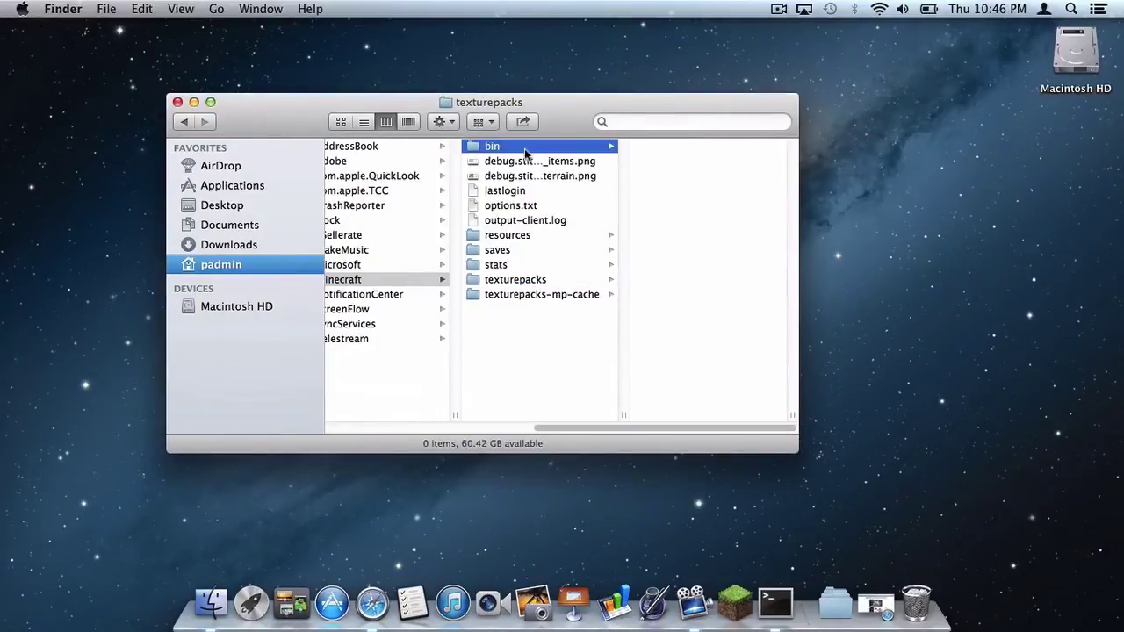
left_click(708, 204)
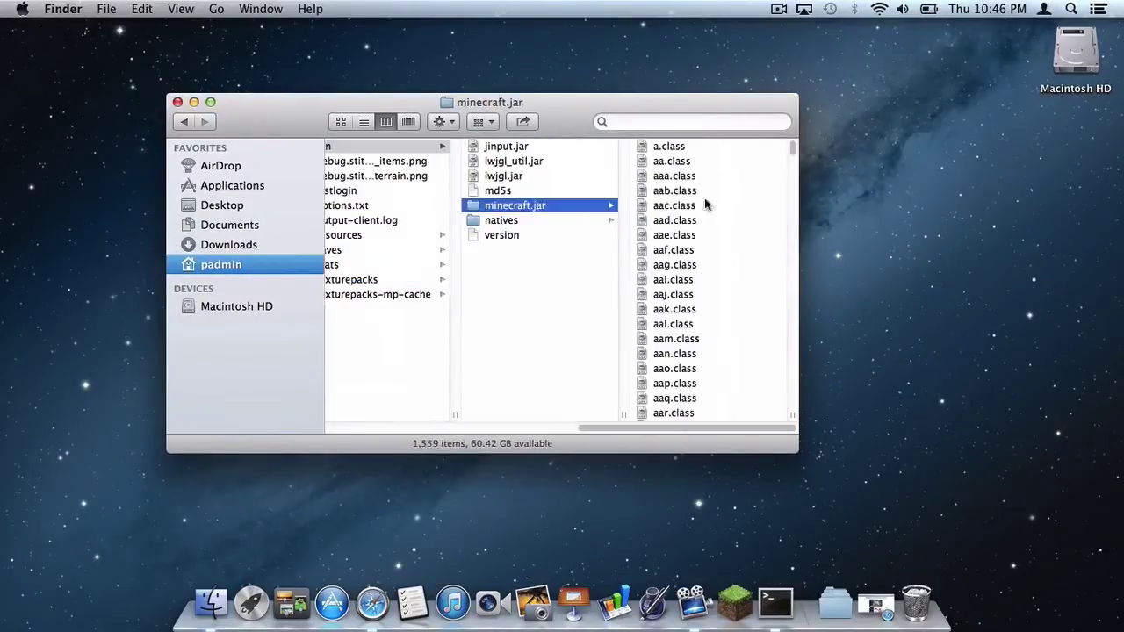
Open the OptiFine_1 download folder and arrange it beside the minecraft.jar window
left_click(841, 605)
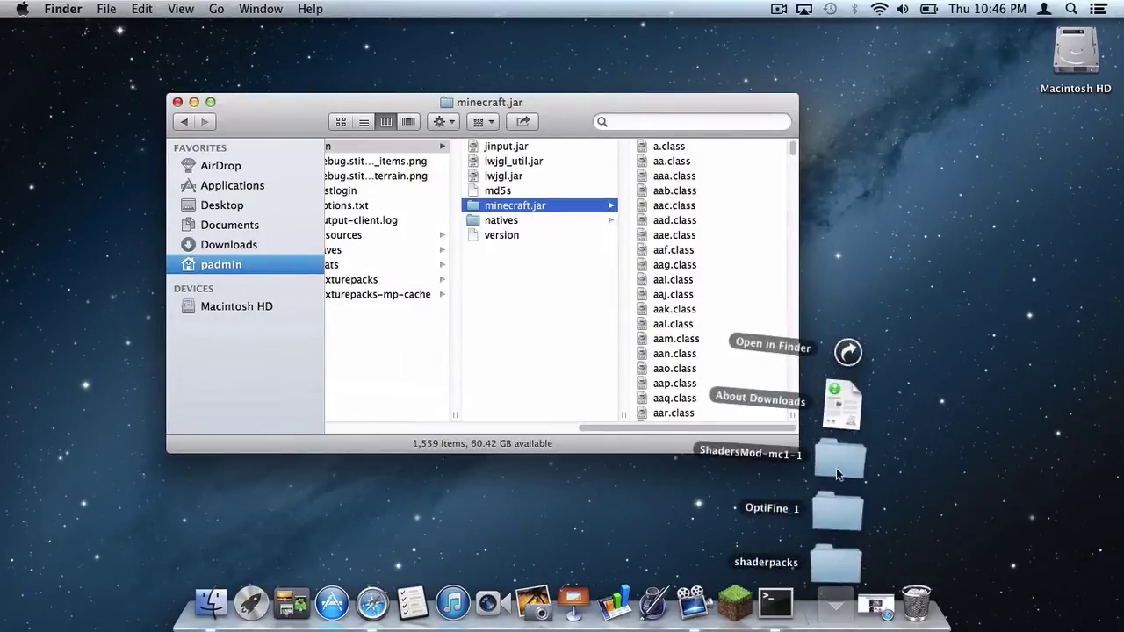
left_click(839, 505)
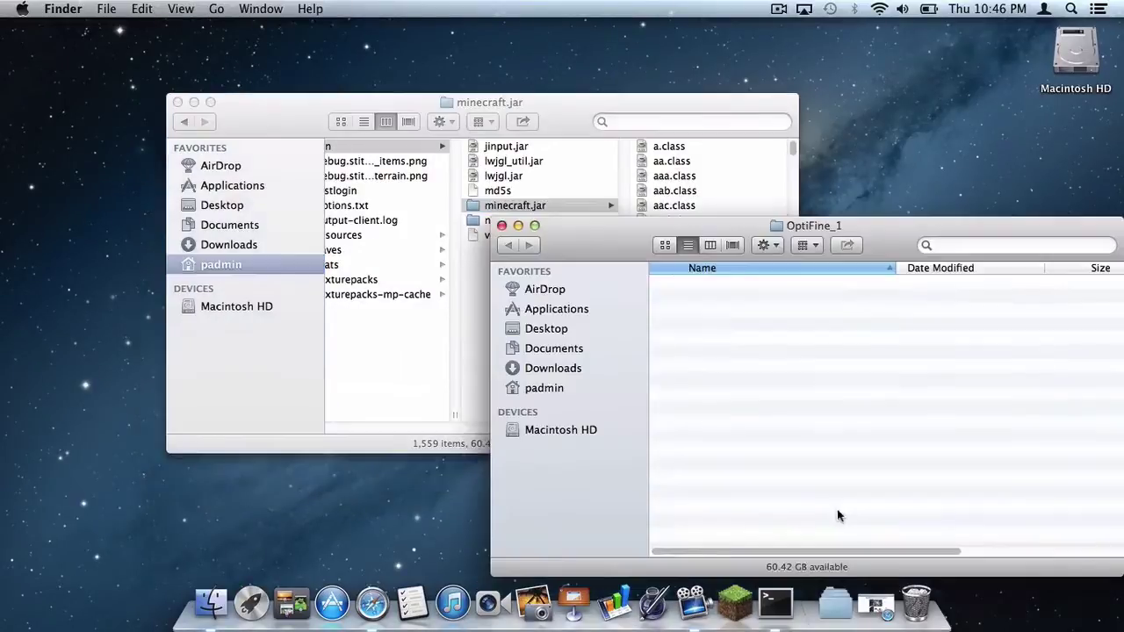
left_click_drag(593, 227, 625, 104)
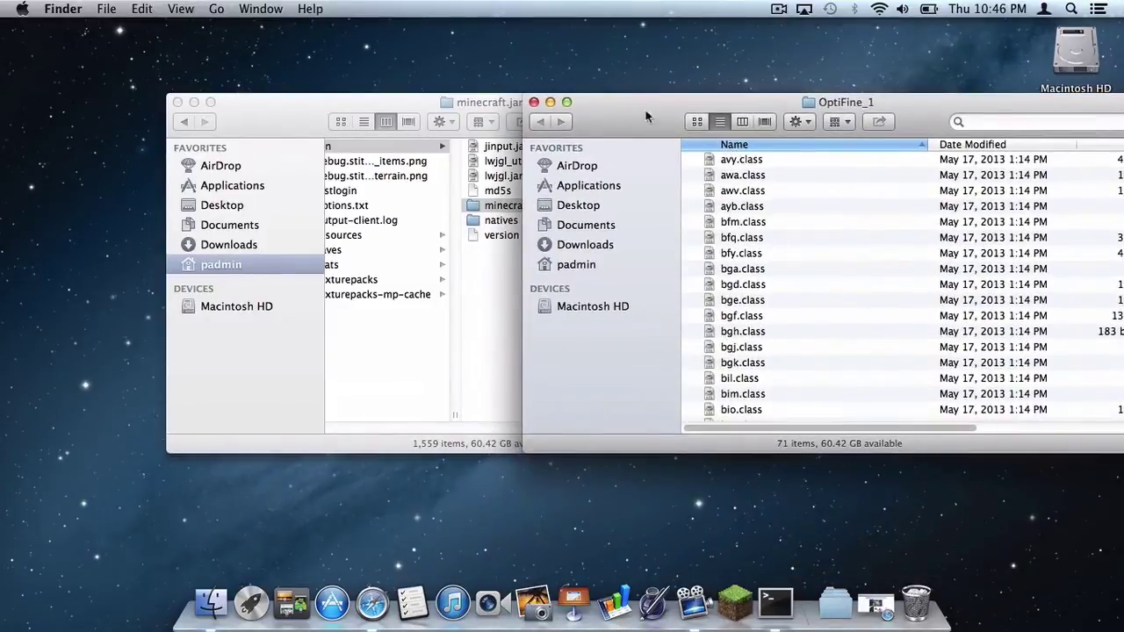
left_click_drag(318, 101, 190, 89)
left_click(750, 92)
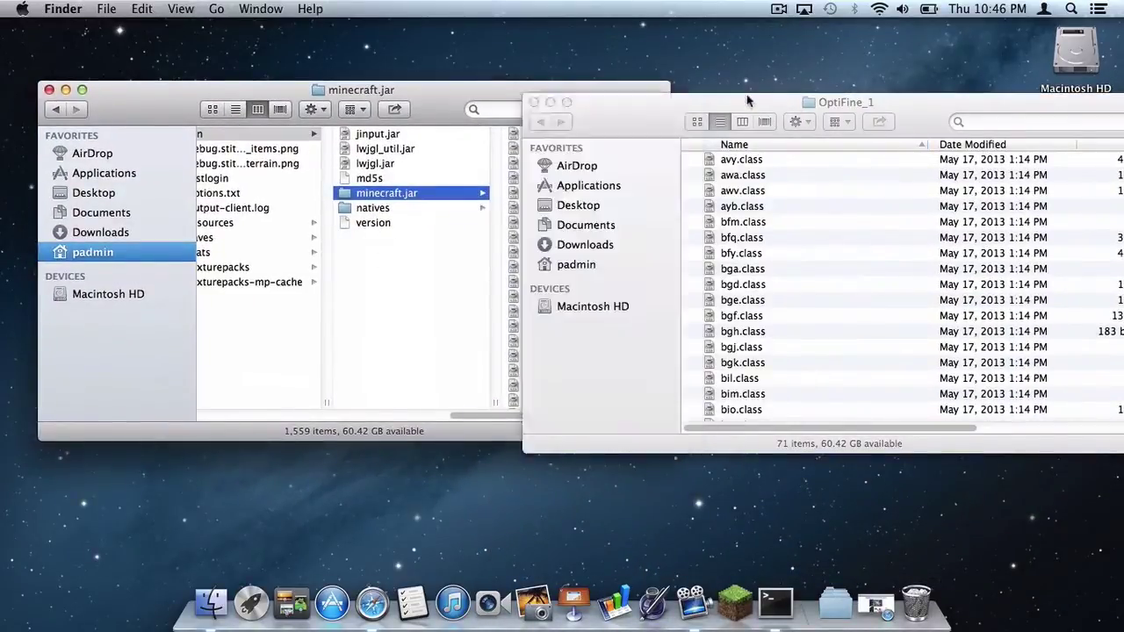
left_click(728, 159)
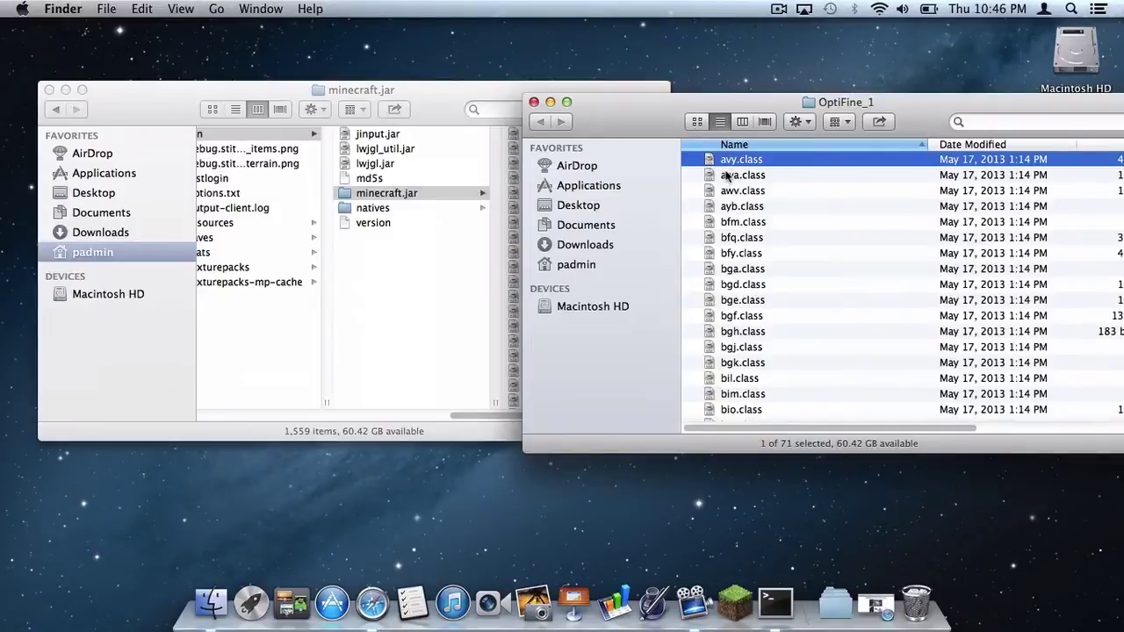
left_click_drag(728, 102, 494, 90)
left_click_drag(911, 187, 913, 390)
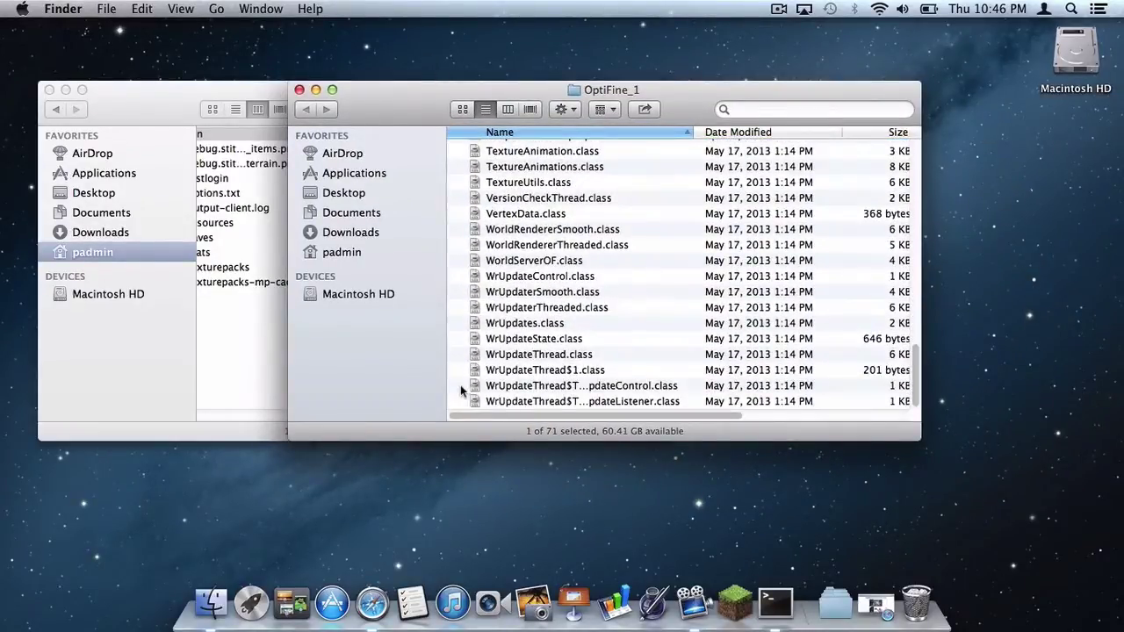
Move all 71 OptiFine_1 files into minecraft.jar, replacing duplicates, and close the emptied folder
key("super+a")
left_click_drag(419, 96, 847, 109)
left_click_drag(898, 210, 576, 216)
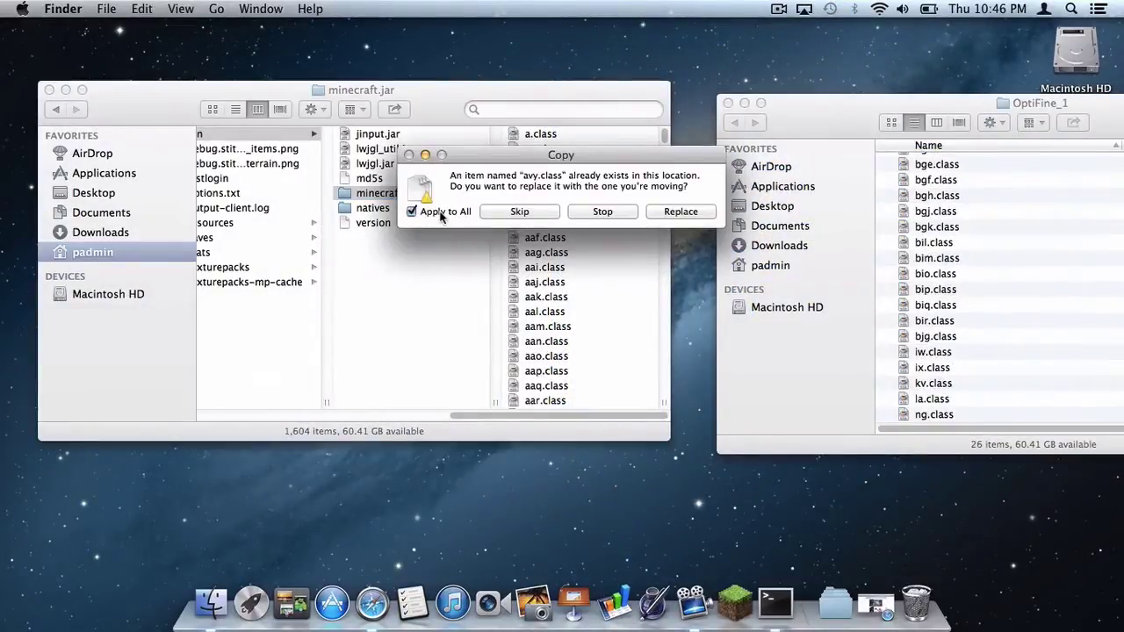
left_click(681, 211)
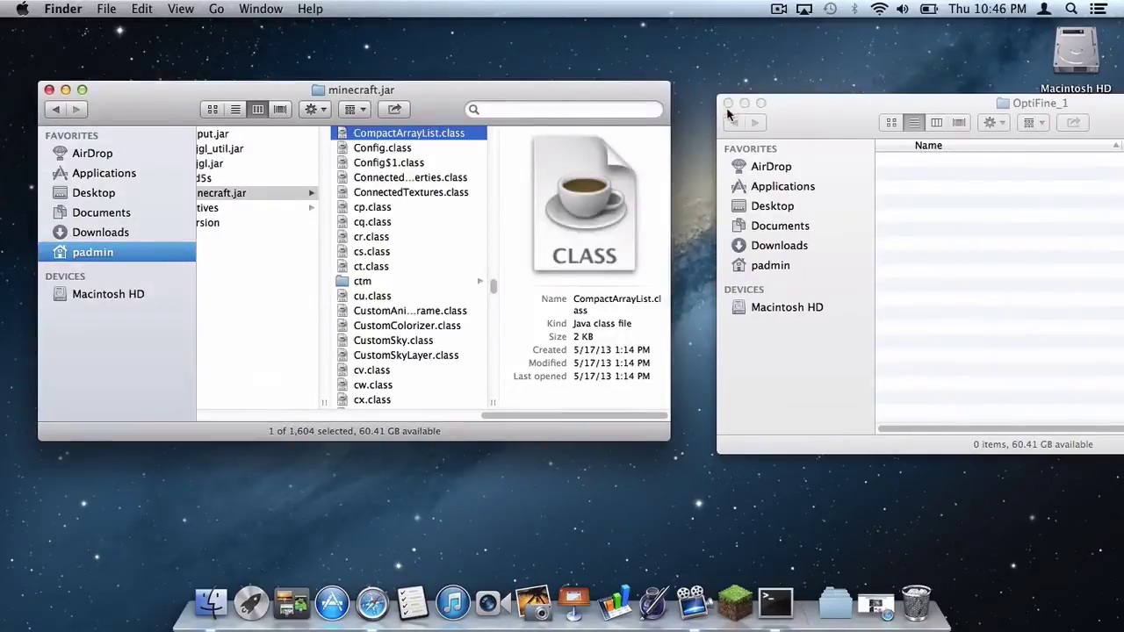
left_click(727, 107)
left_click(836, 602)
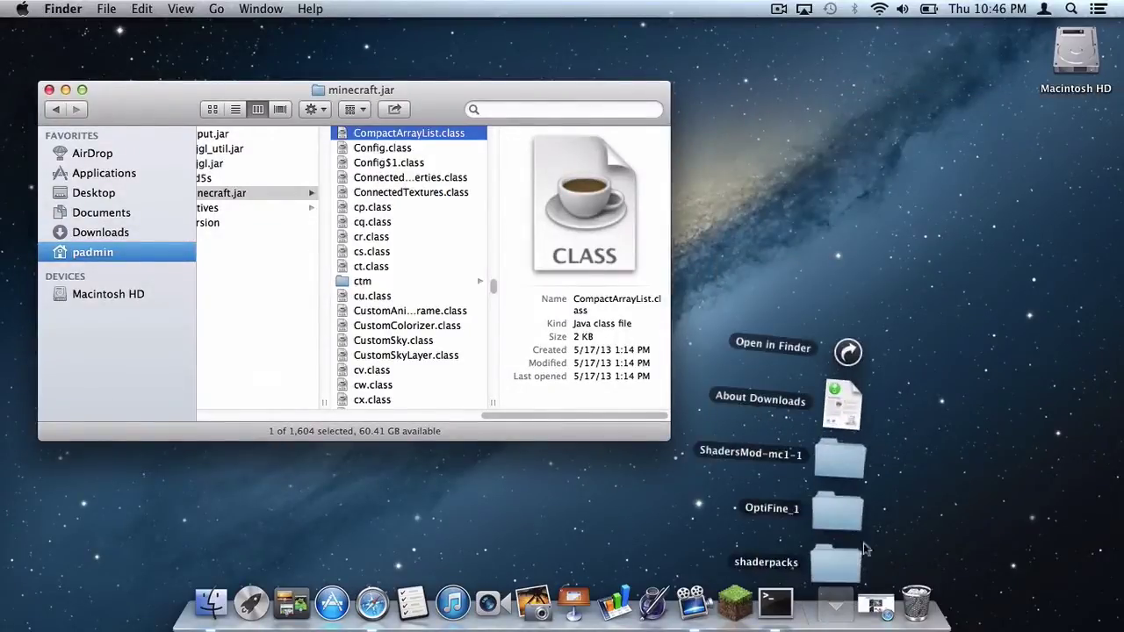
Open the ShadersMod-mc1-1 folder from Downloads next to the minecraft.jar window
left_click(834, 602)
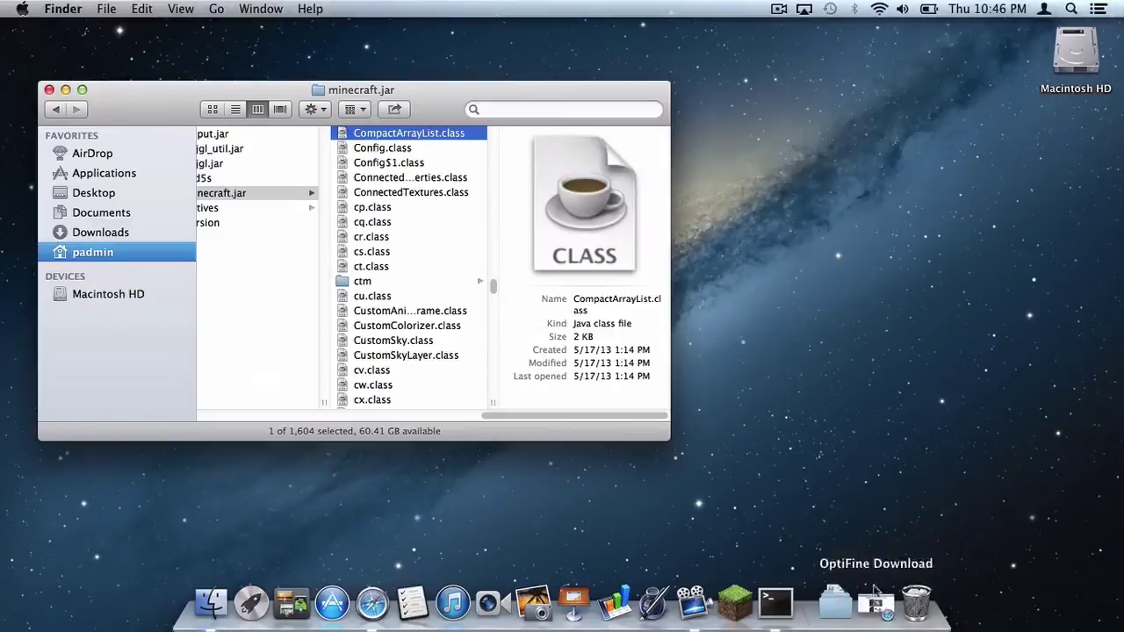
left_click(834, 602)
left_click(837, 518)
left_click_drag(211, 139, 476, 111)
left_click(537, 135)
scroll(594, 200, "down", 5)
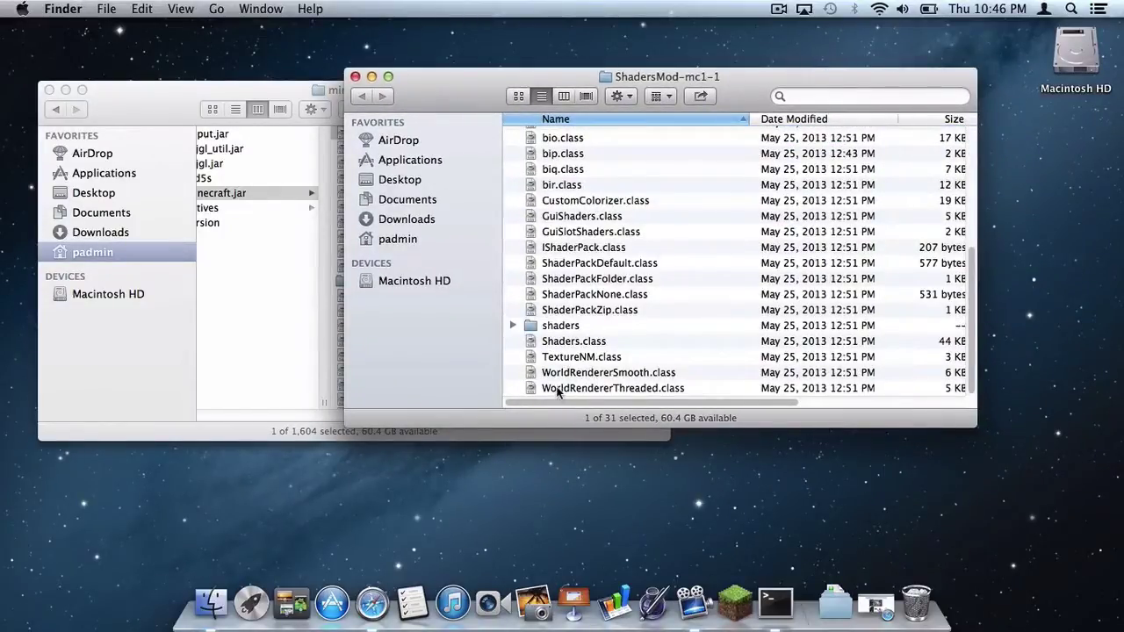
Move all 31 ShadersMod files into minecraft.jar, replacing duplicates, and trash the emptied folder
key("super+a")
left_click_drag(488, 97, 823, 127)
left_click_drag(950, 207, 431, 208)
left_click(680, 212)
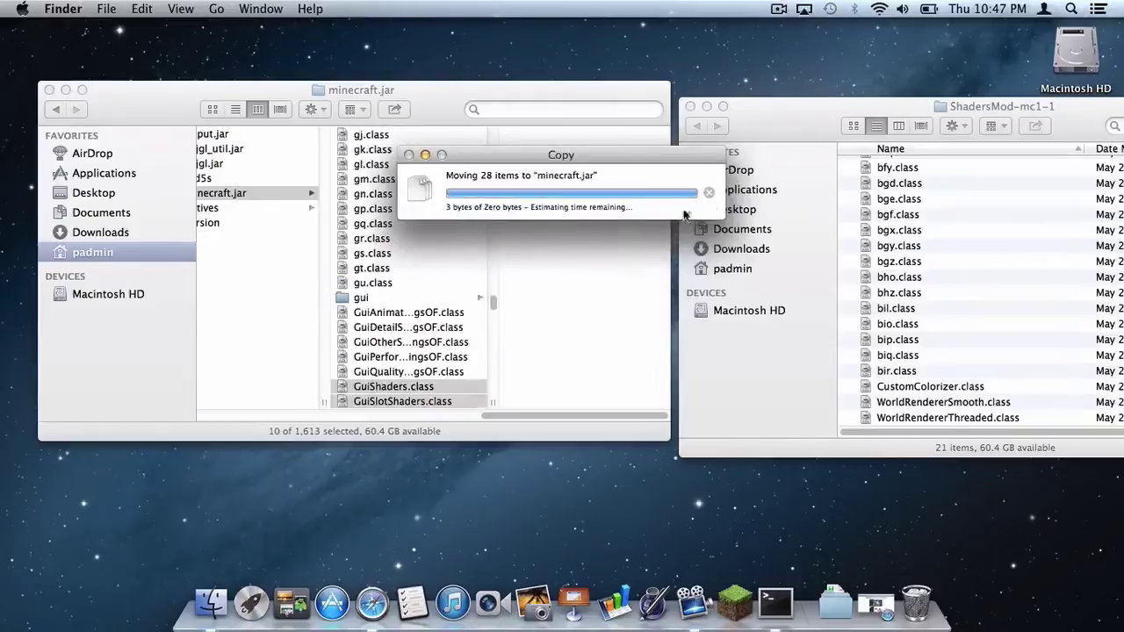
left_click(690, 106)
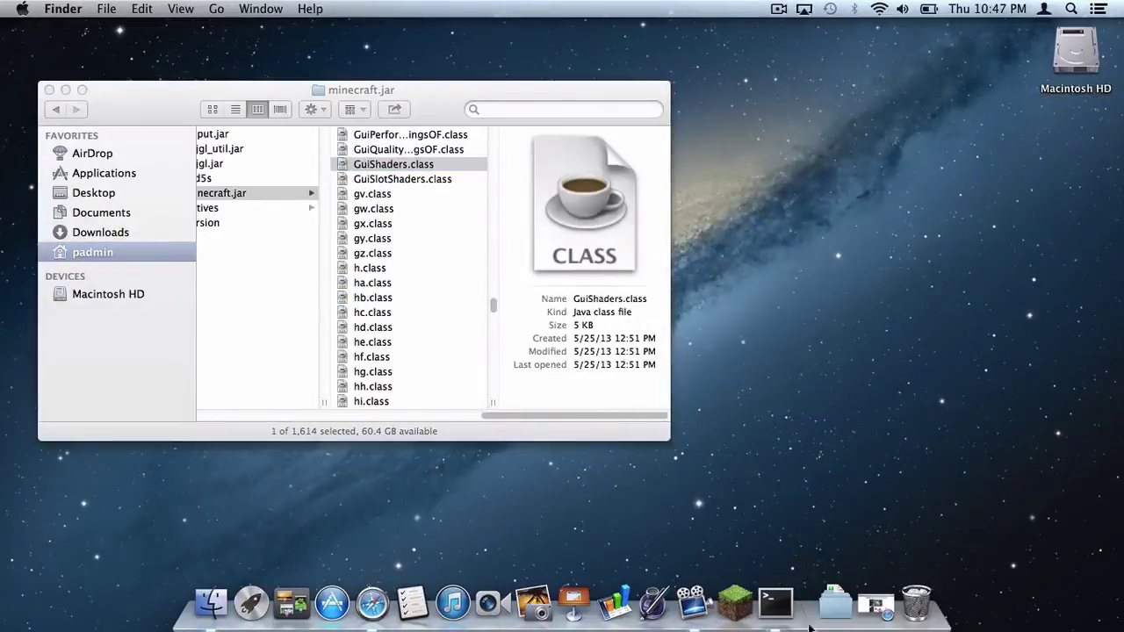
left_click(835, 603)
left_click_drag(861, 522, 920, 597)
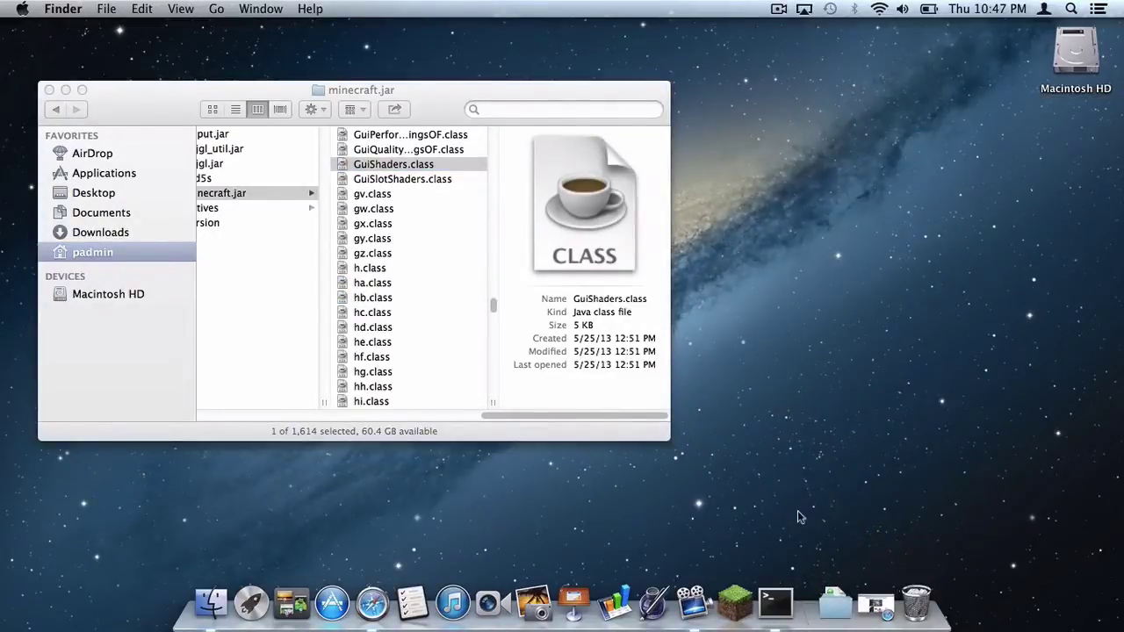
Launch and sign in to Minecraft, then quit from the 1.5.2 title screen
left_click(748, 580)
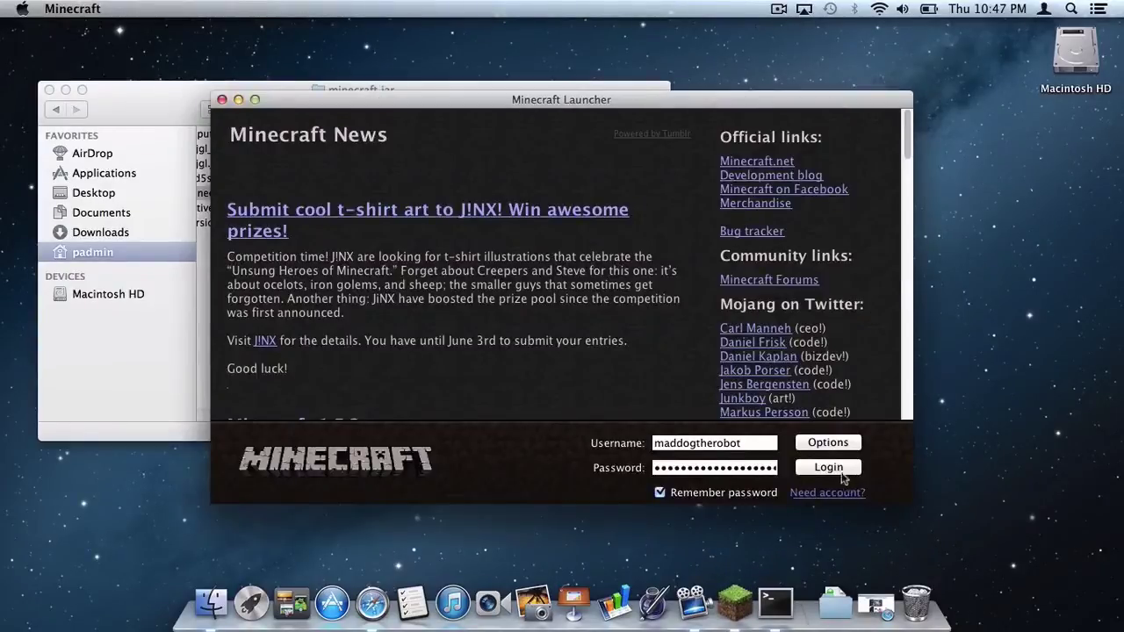
left_click(837, 470)
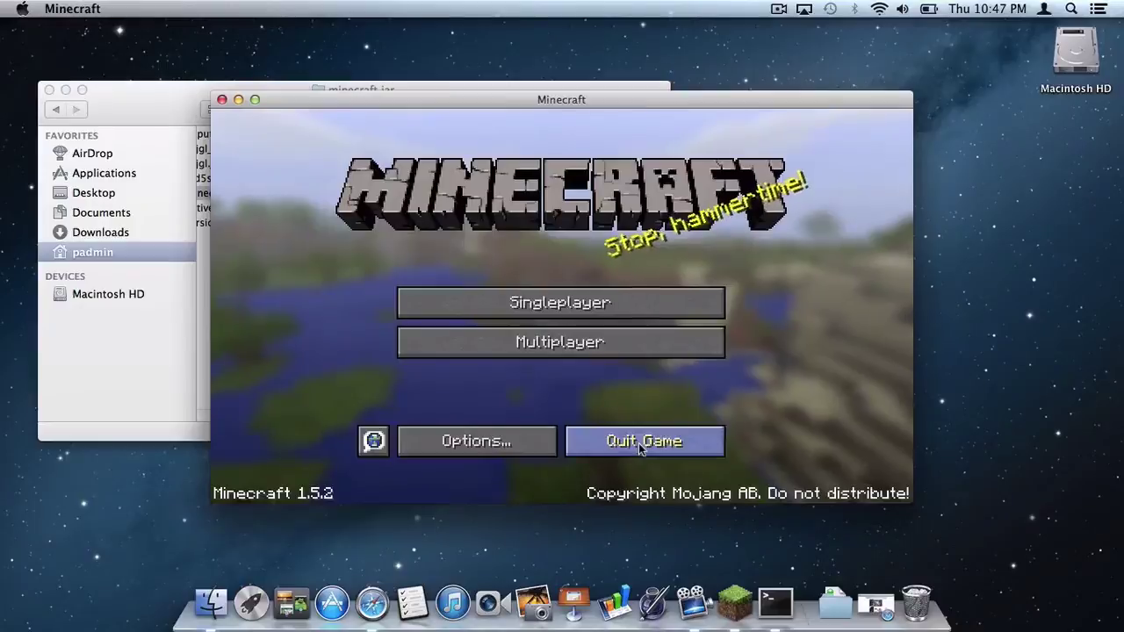
left_click(639, 445)
left_click_drag(589, 420, 387, 419)
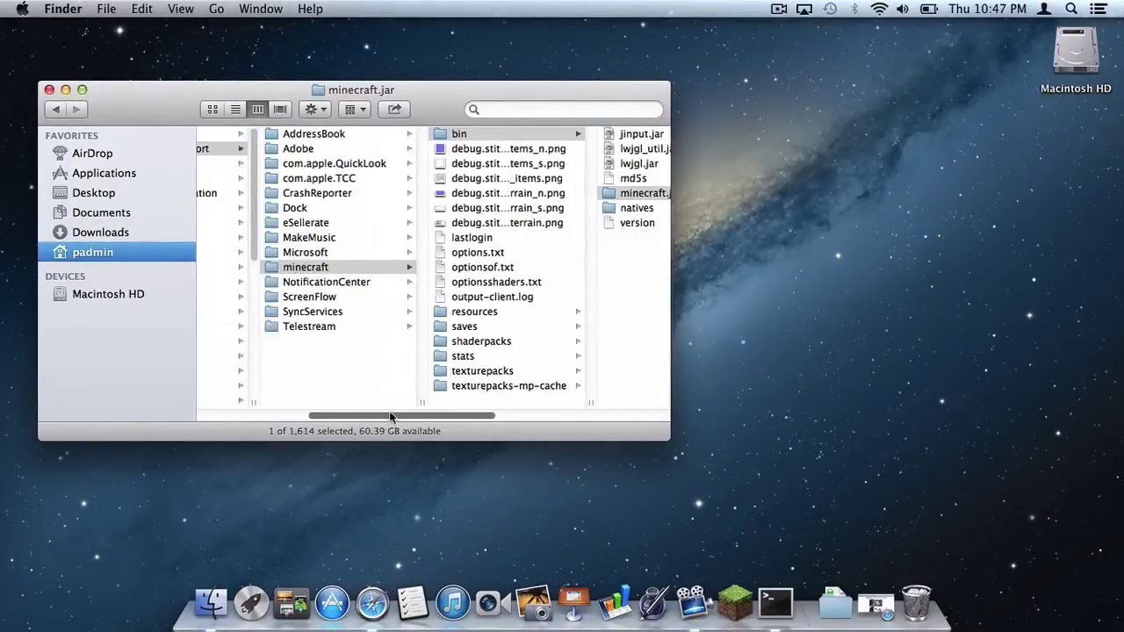
Open minecraft's shaderpacks folder alongside the downloaded shaderpacks folder window
left_click(492, 342)
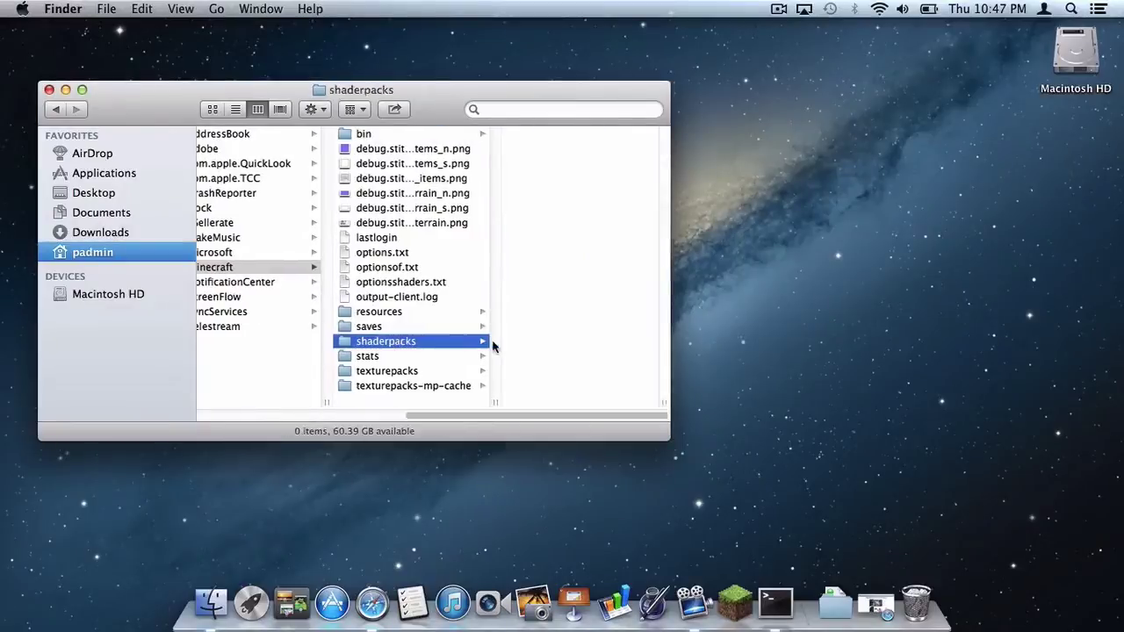
left_click(836, 603)
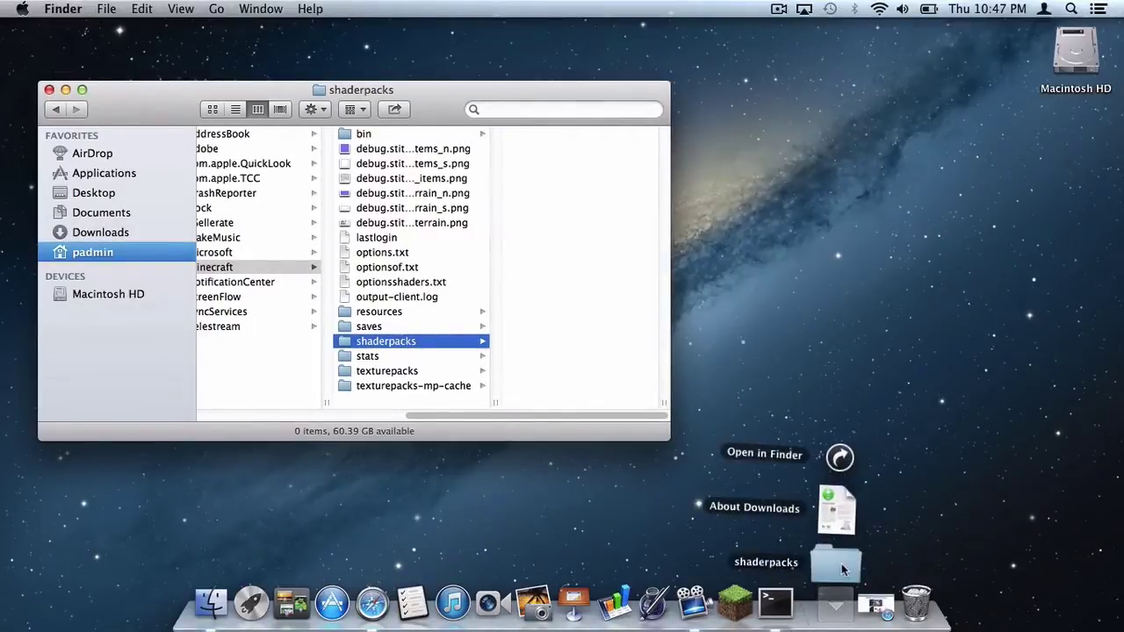
left_click(841, 564)
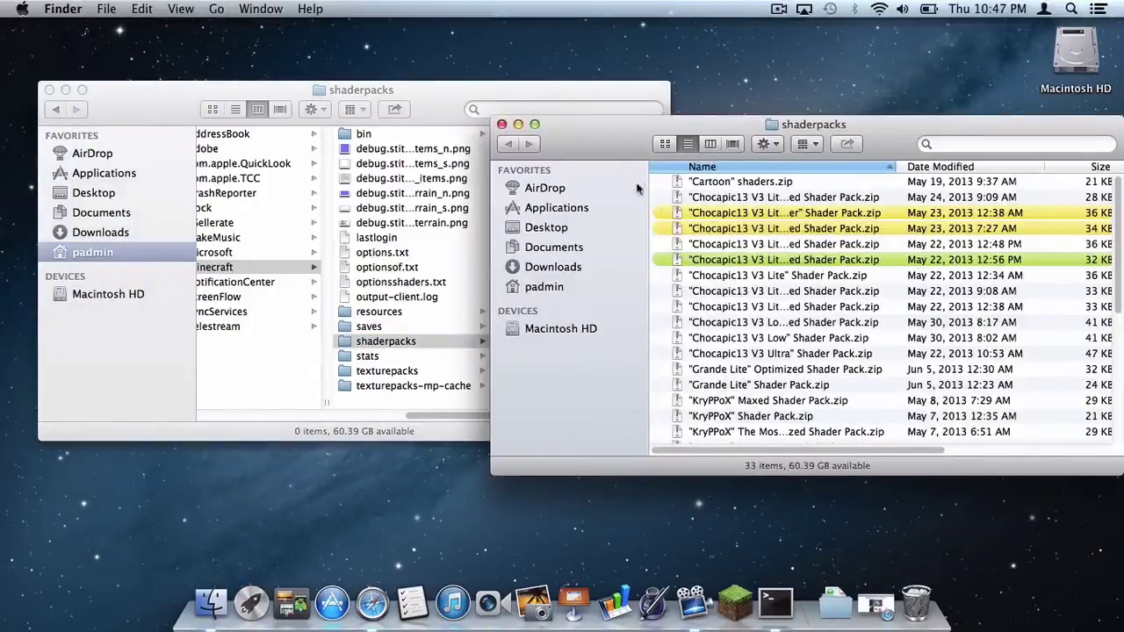
left_click_drag(580, 137, 570, 128)
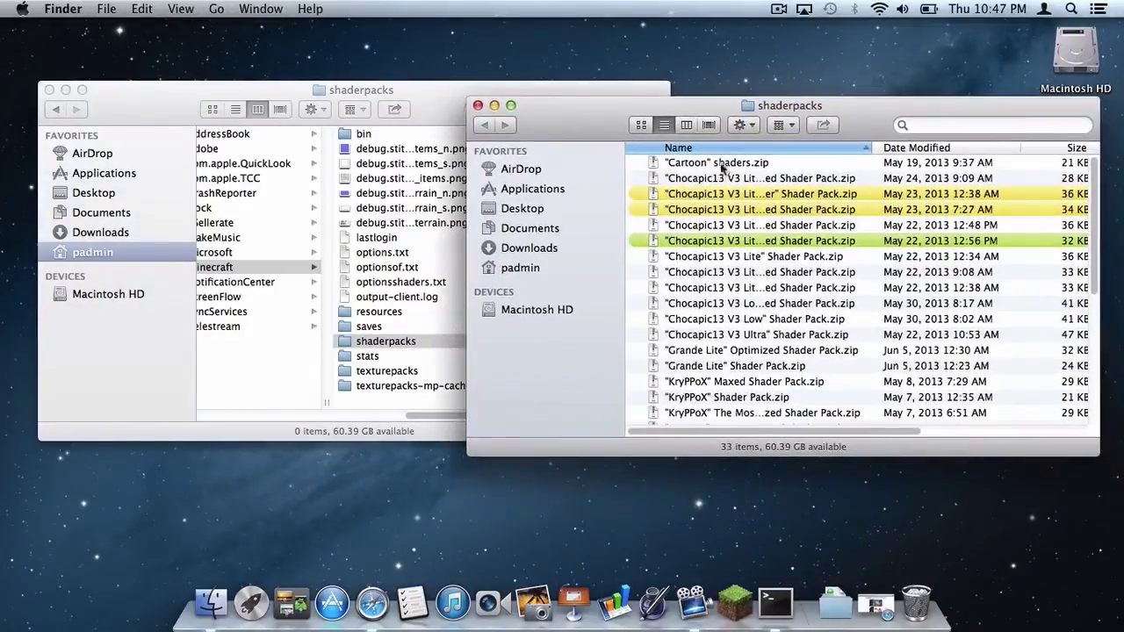
Move all 29 shader pack zips into minecraft's shaderpacks folder and close the emptied window
left_click(684, 164)
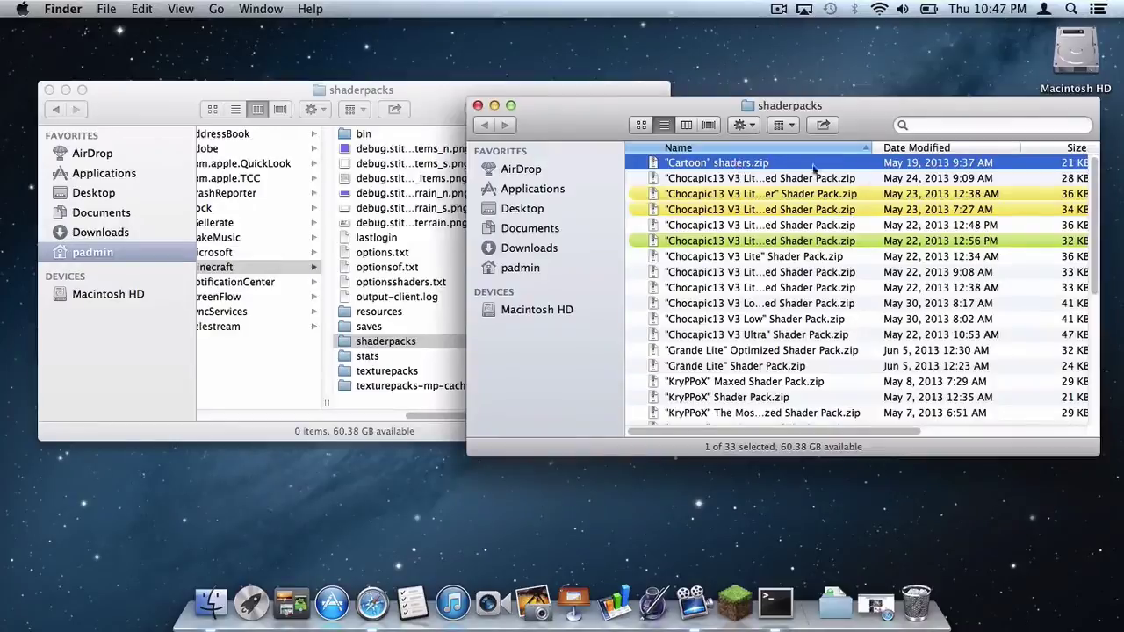
left_click_drag(1093, 211, 1083, 341)
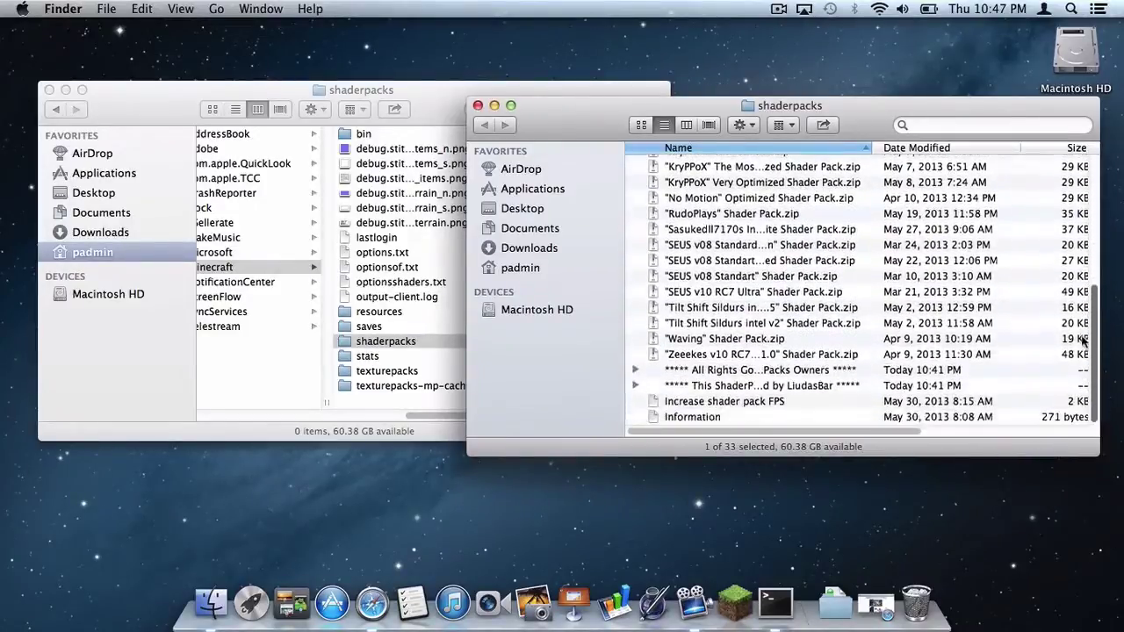
left_click(691, 353, "shift")
left_click_drag(621, 131, 832, 136)
left_click_drag(928, 201, 534, 227)
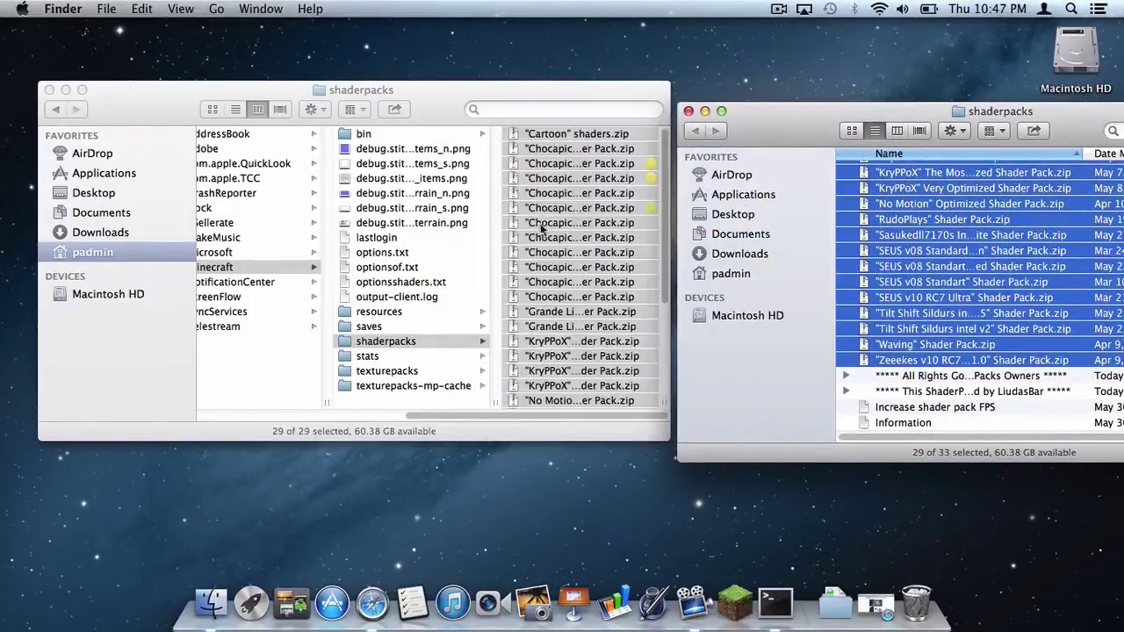
left_click(287, 373)
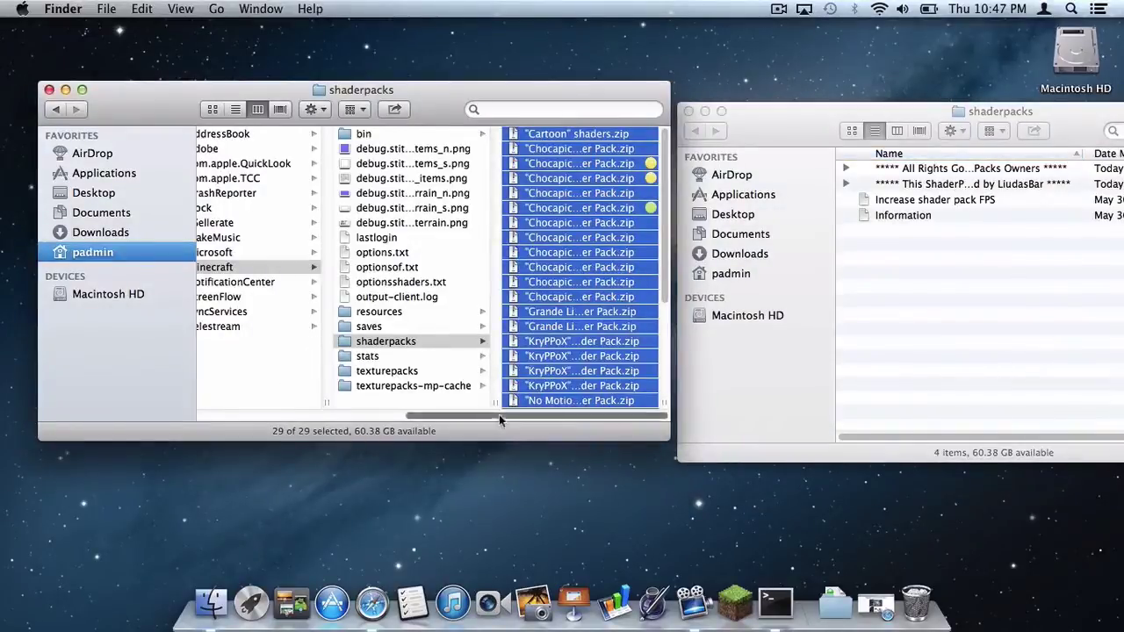
left_click(688, 111)
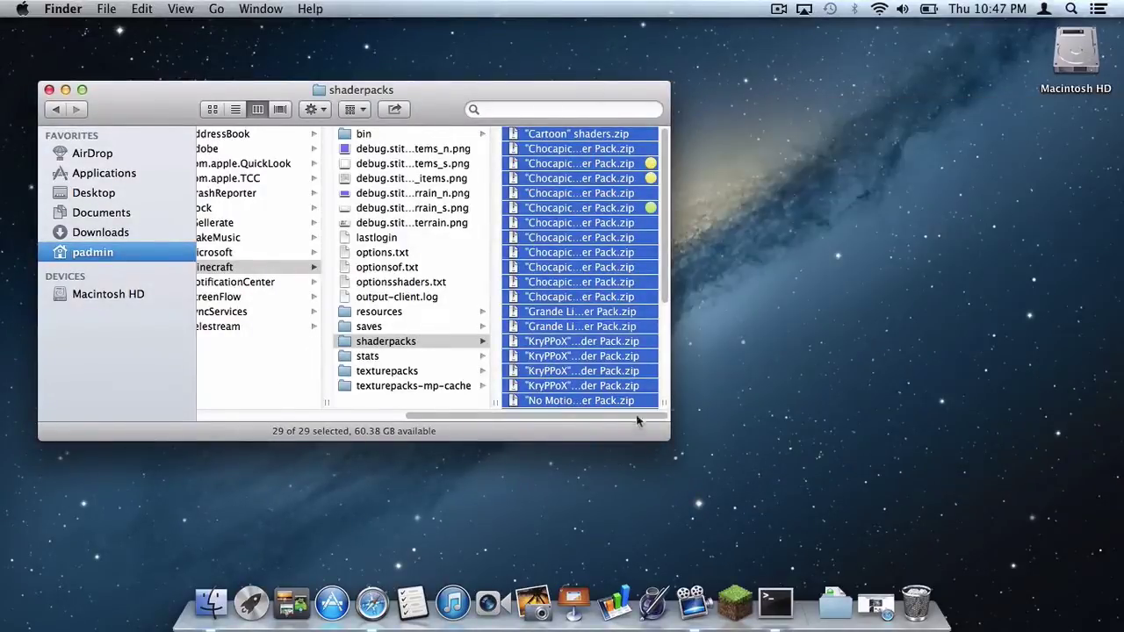
left_click(742, 602)
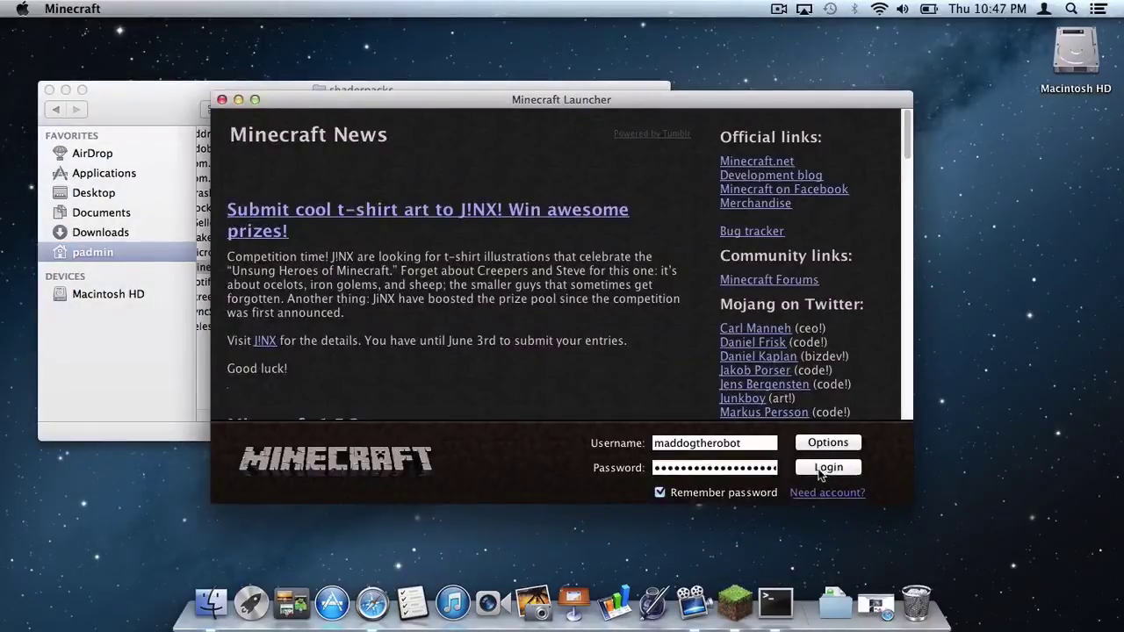
Log in from the launcher, maximise the game window, and go to Options
left_click(820, 471)
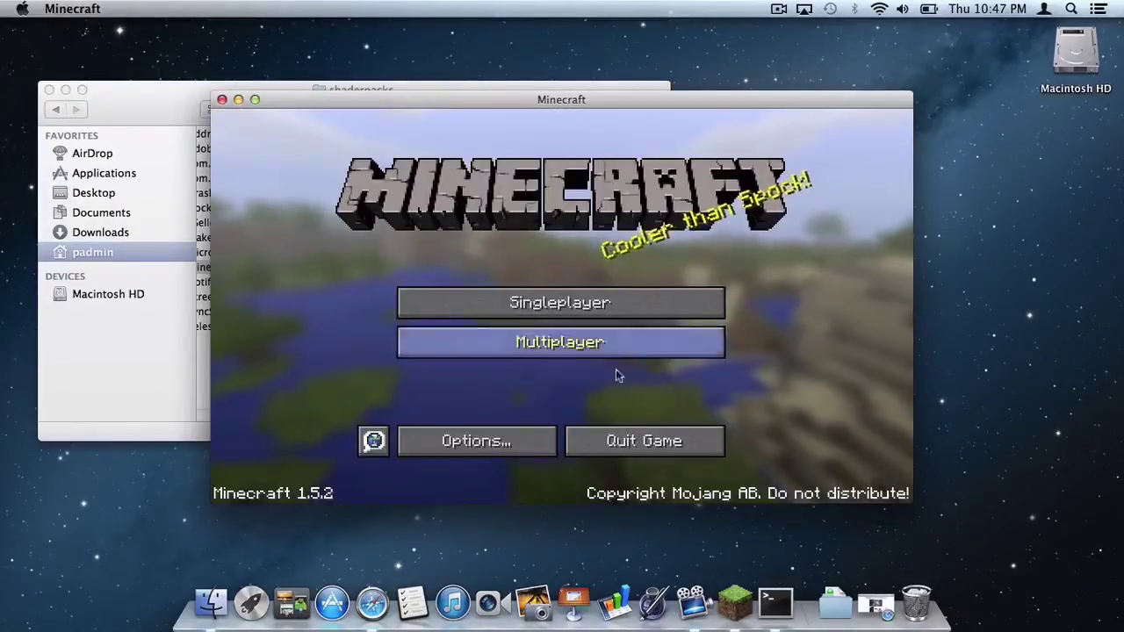
left_click(254, 99)
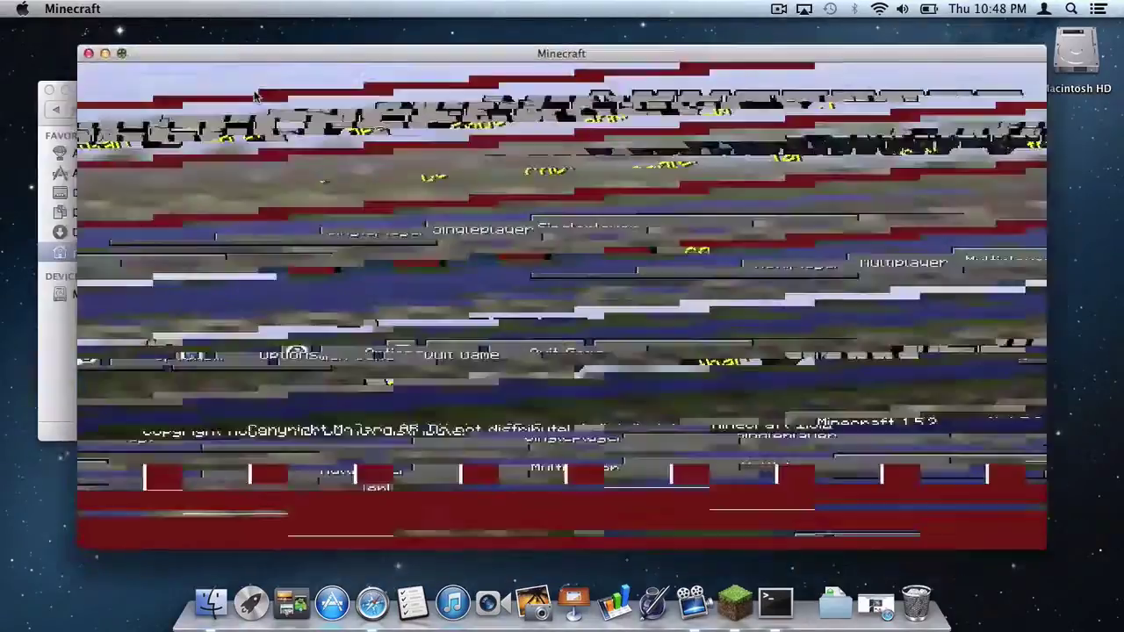
left_click(455, 413)
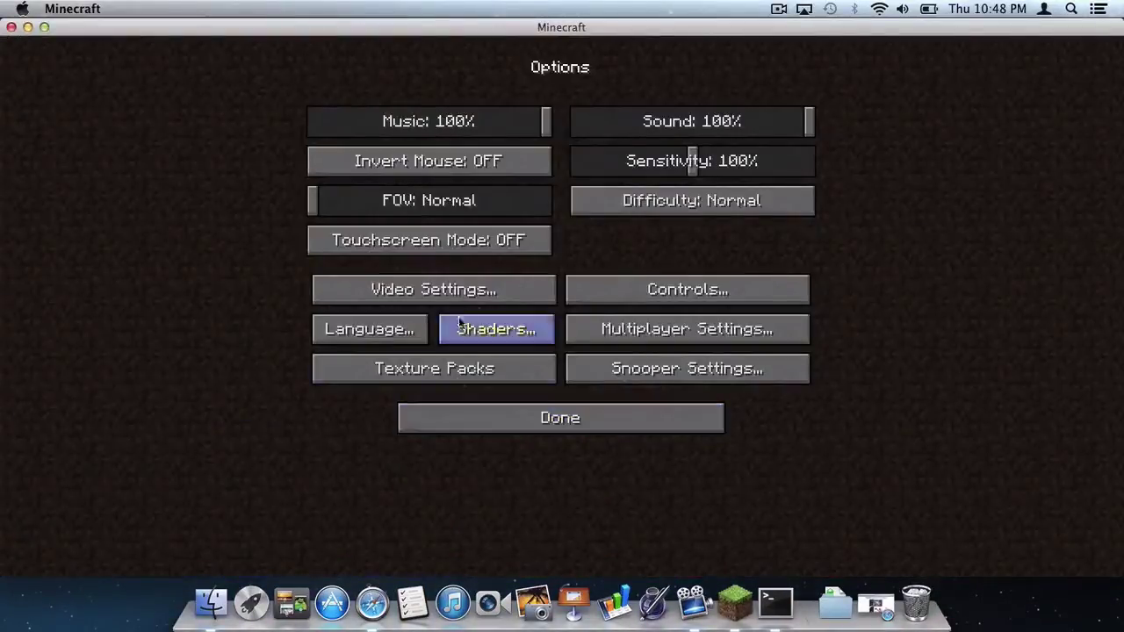
Choose "Chocapic13 V3 Ultra" Shader Pack.zip in the Shaders list and return to the title screen
left_click(488, 329)
mouse_move(505, 208)
left_mouse_down()
mouse_move(505, 368)
mouse_move(504, 216)
left_mouse_up()
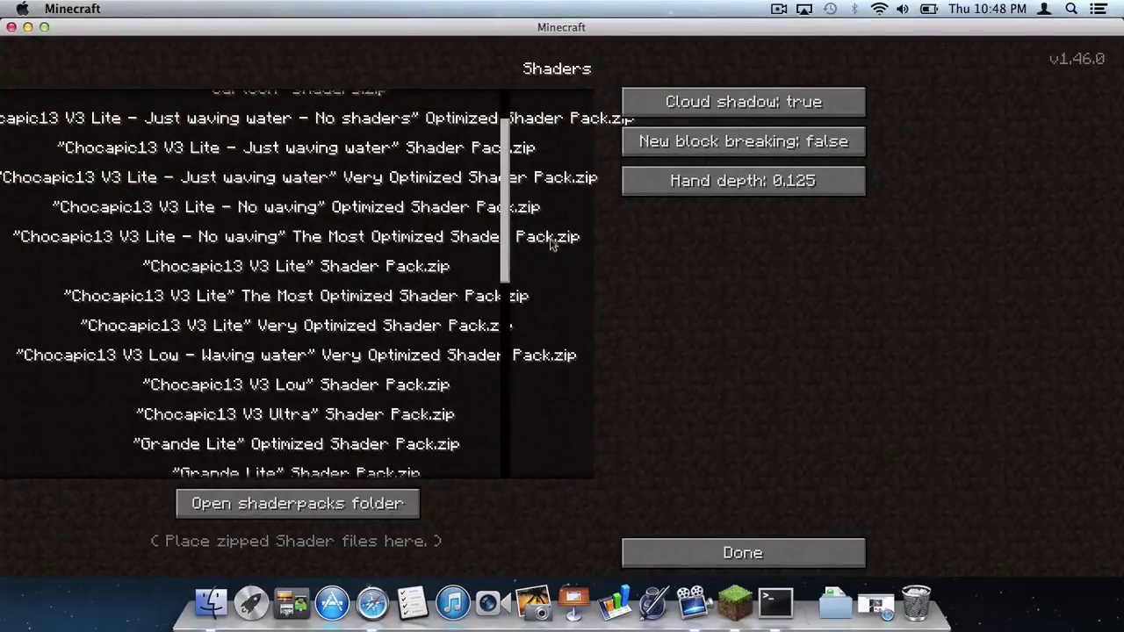
left_click_drag(507, 239, 502, 316)
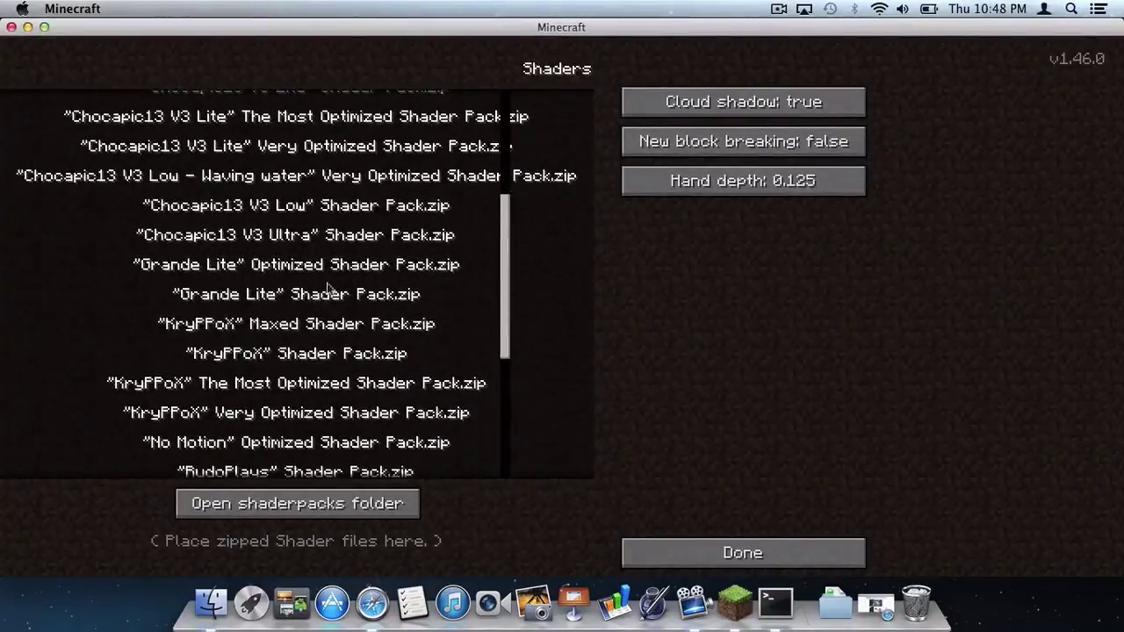
left_click(275, 235)
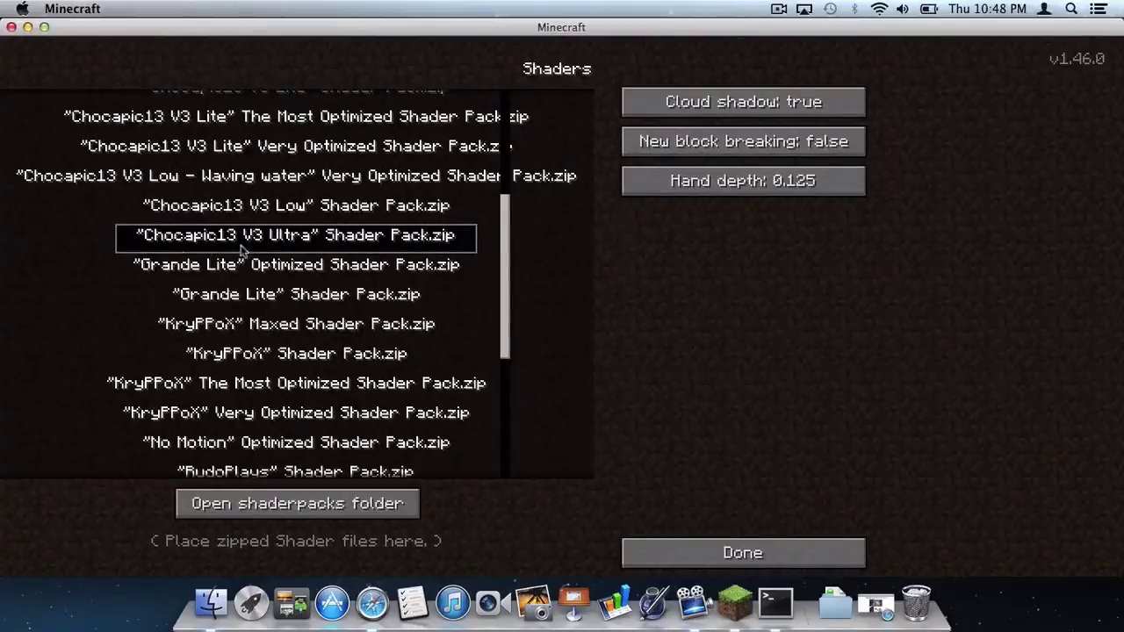
left_click(743, 553)
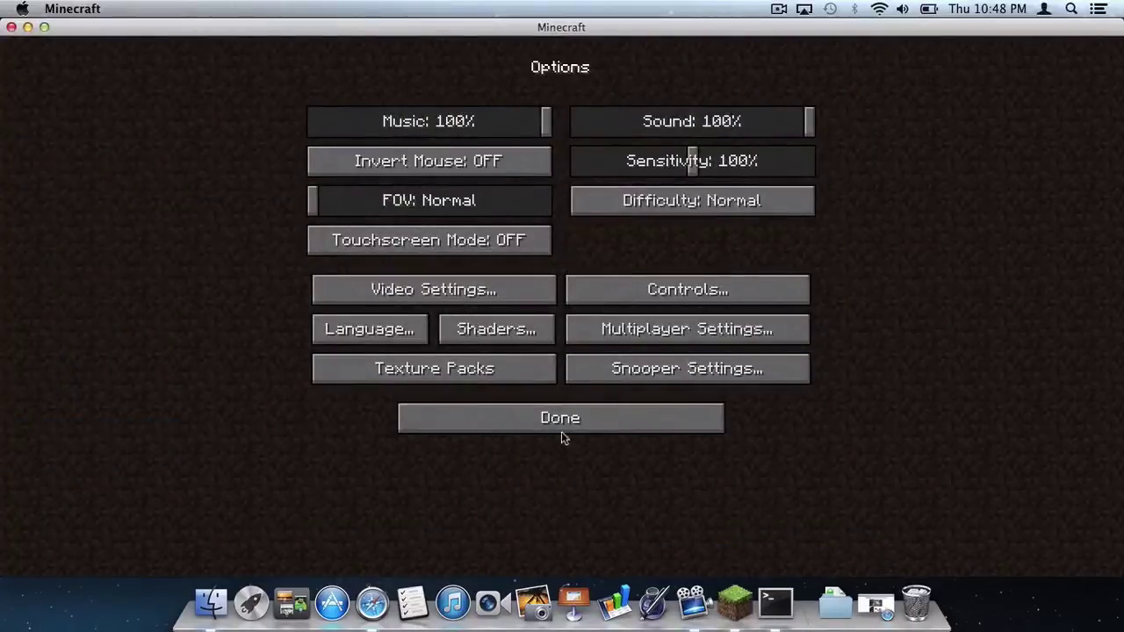
left_click(561, 431)
left_click(564, 267)
Create and load New World, then walk through the wheat field past the pond toward the trees
left_click(637, 497)
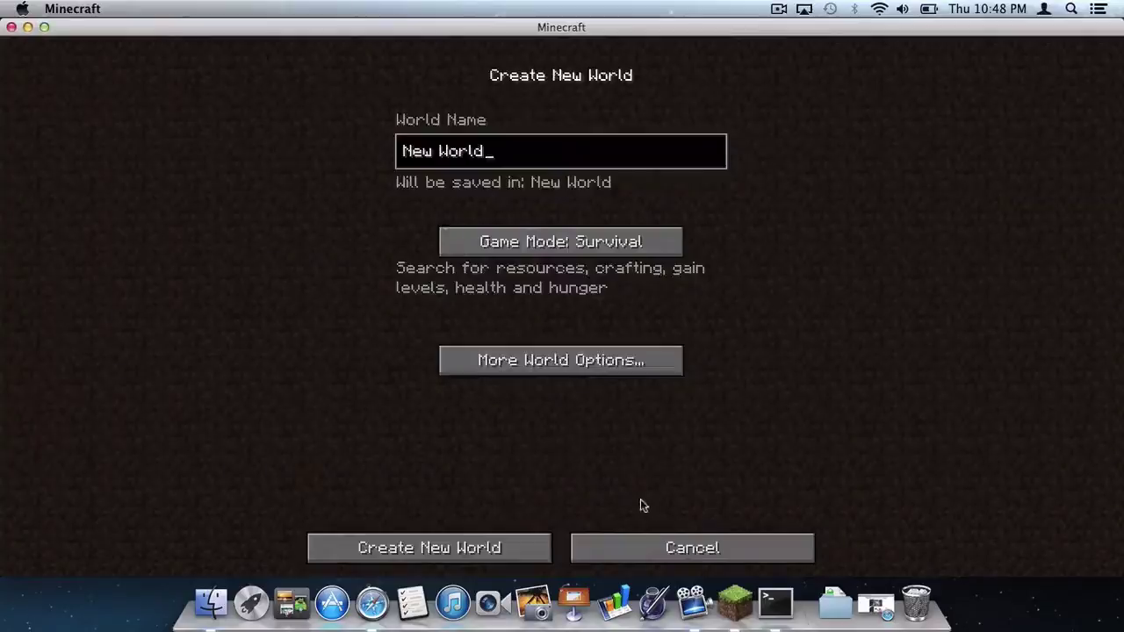
left_click(429, 544)
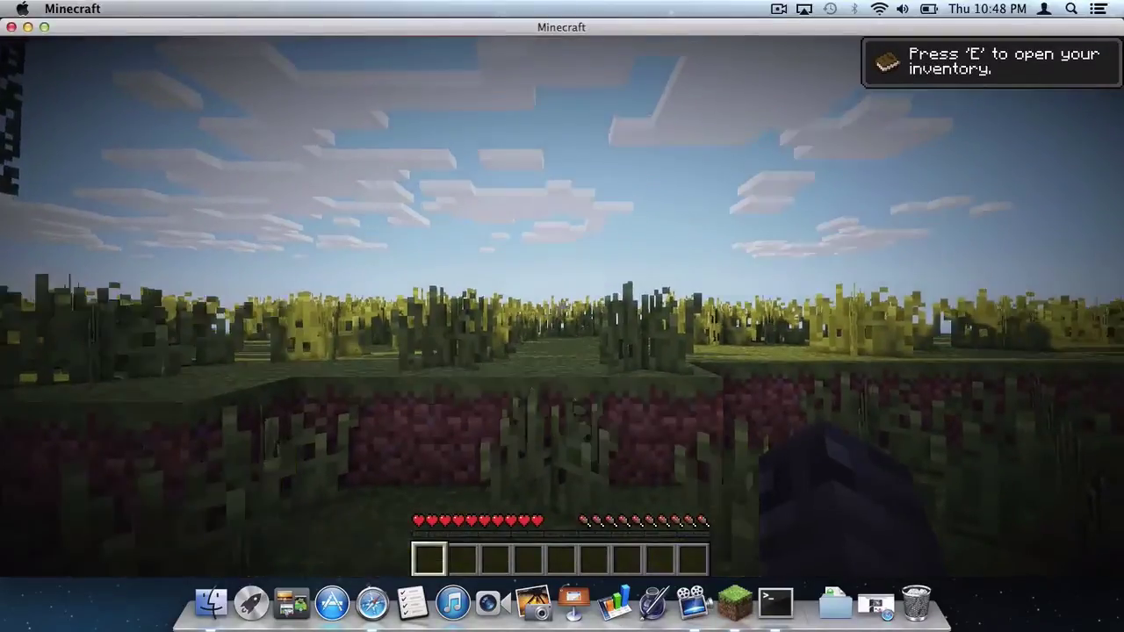
key("w")
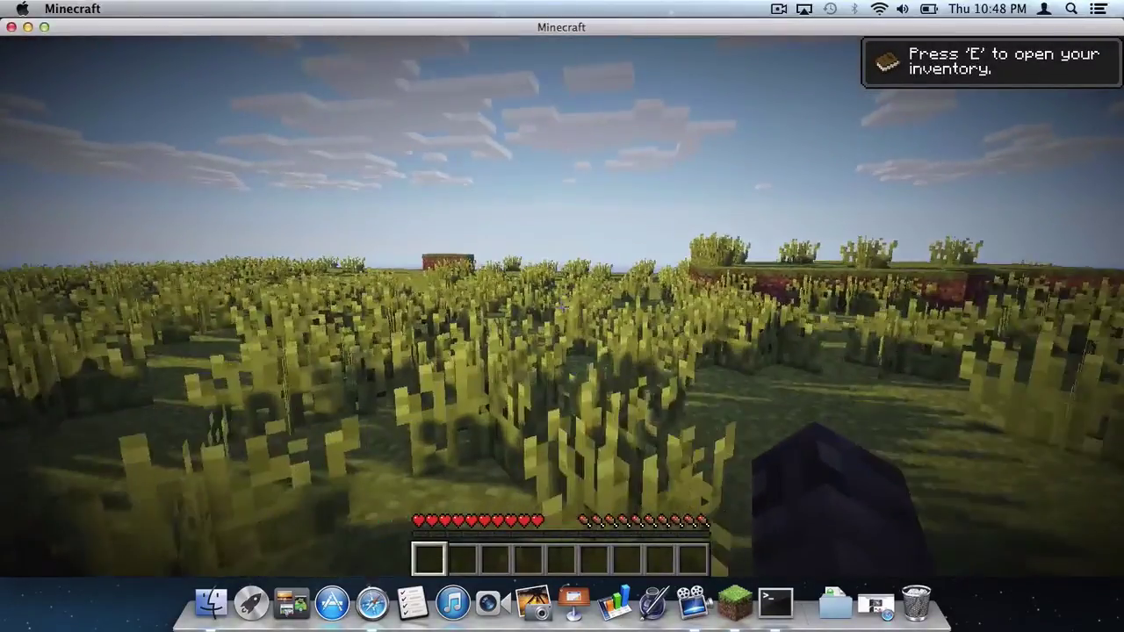
key("w")
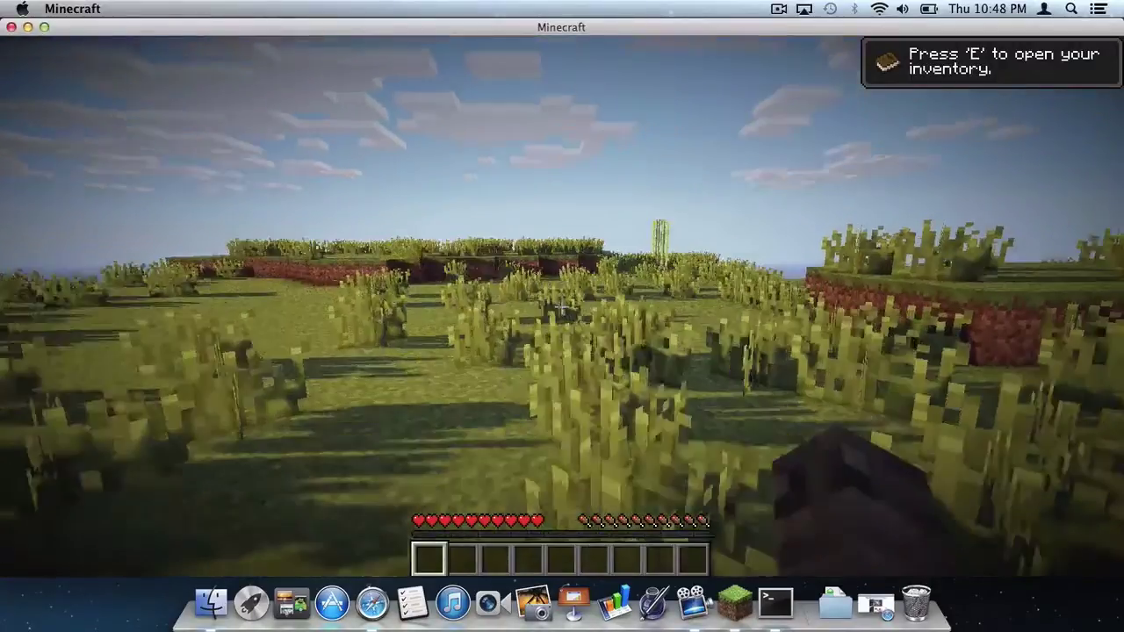
key("w")
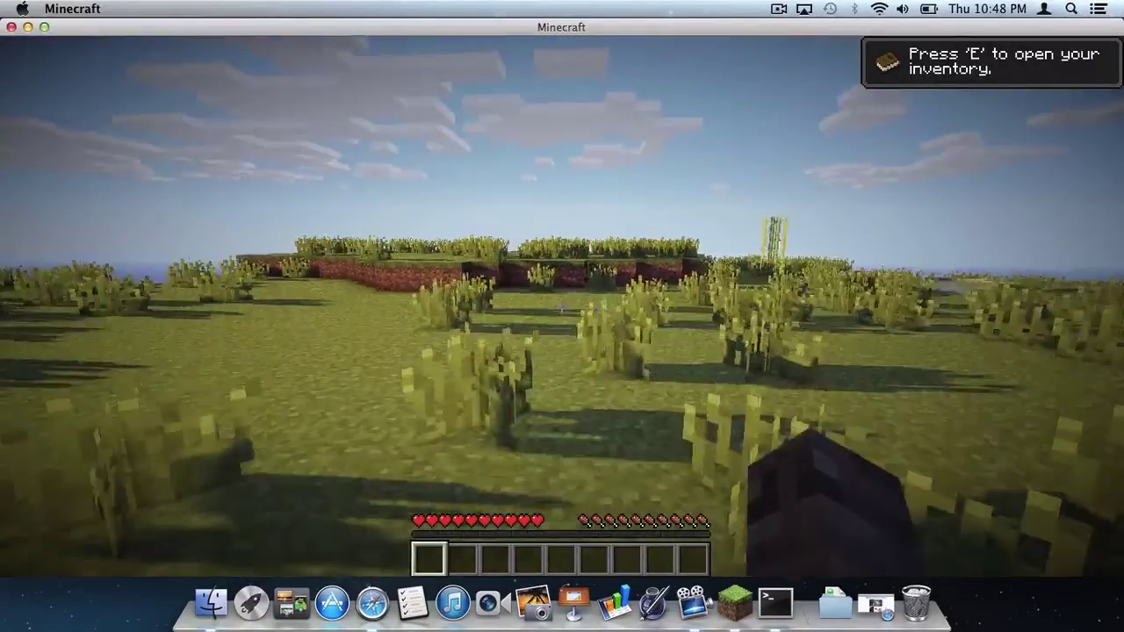
key("w")
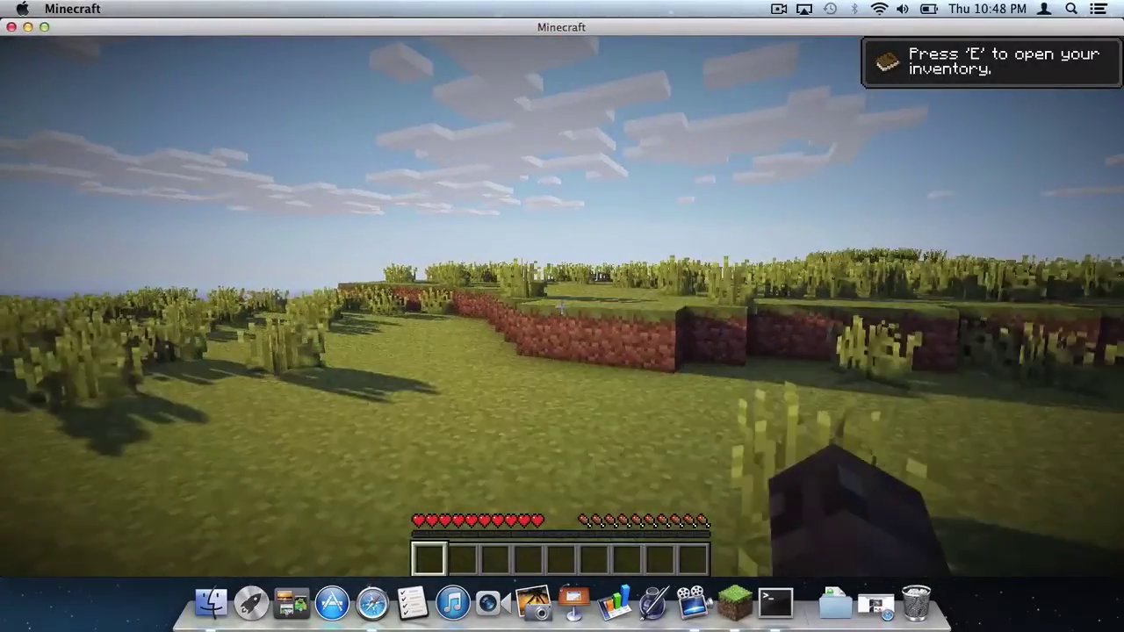
key("w")
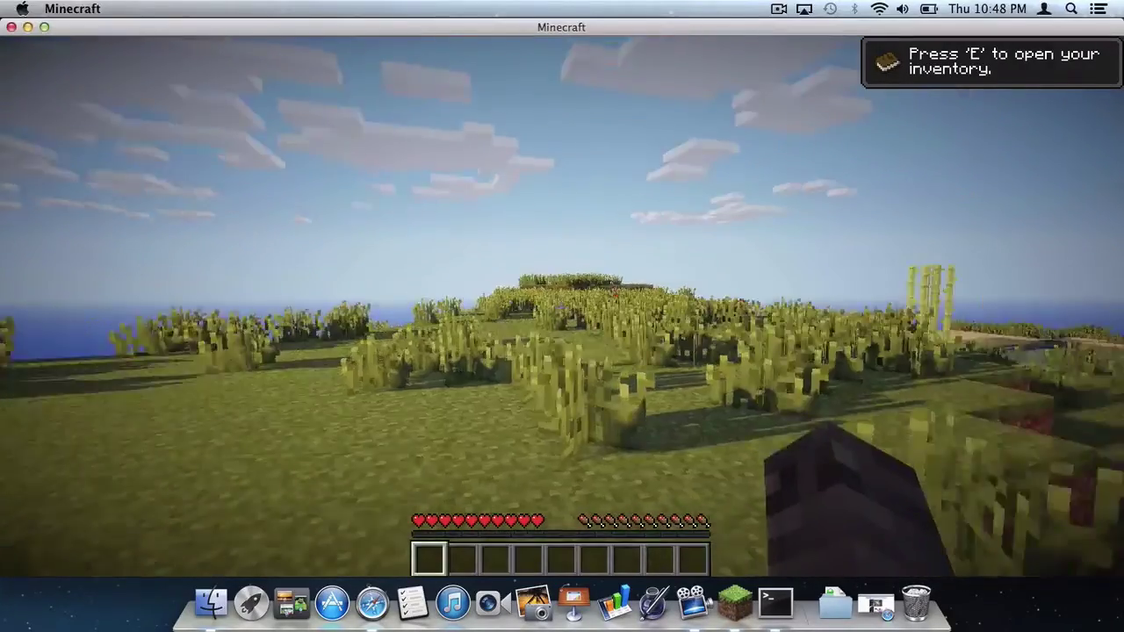
key("w")
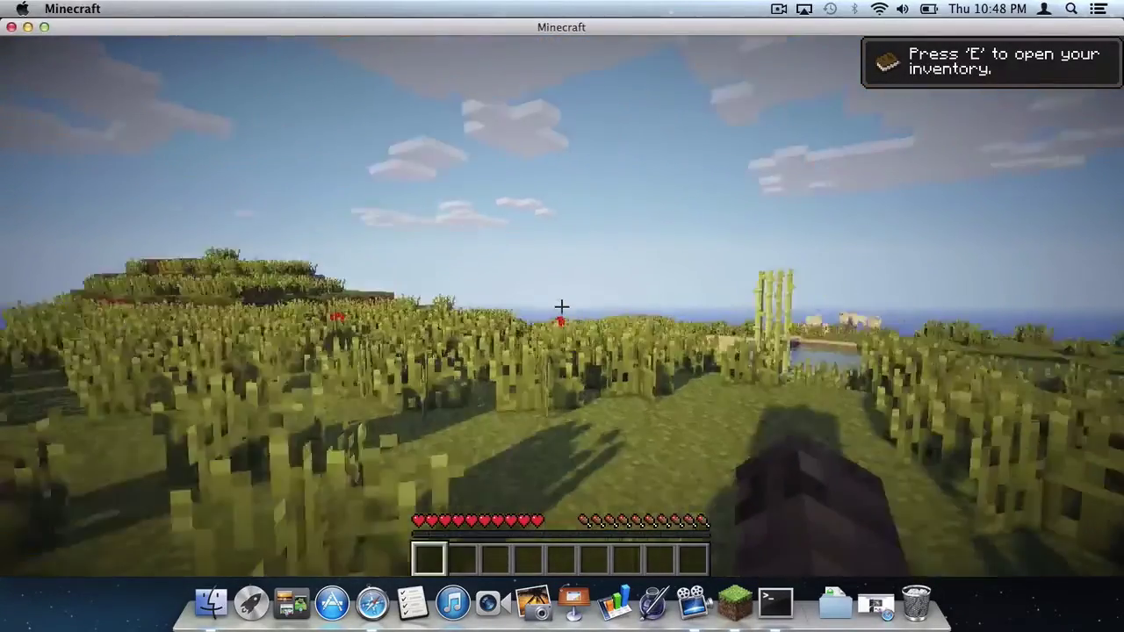
key("w")
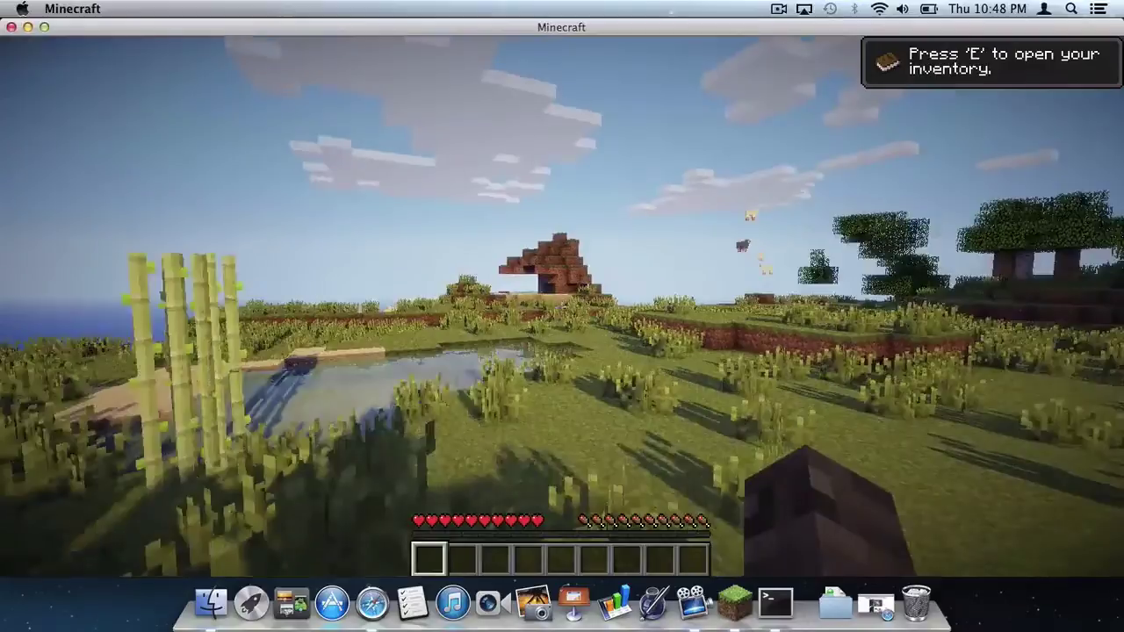